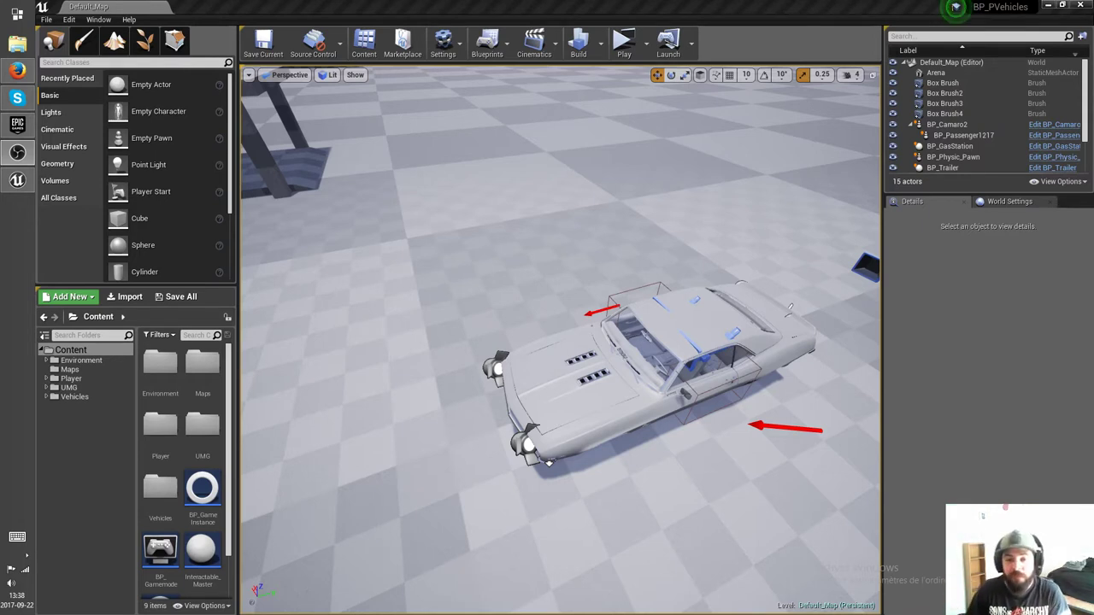
Step: Start a game preview of the level and run the character around the parked Camaro to examine it
click(624, 41)
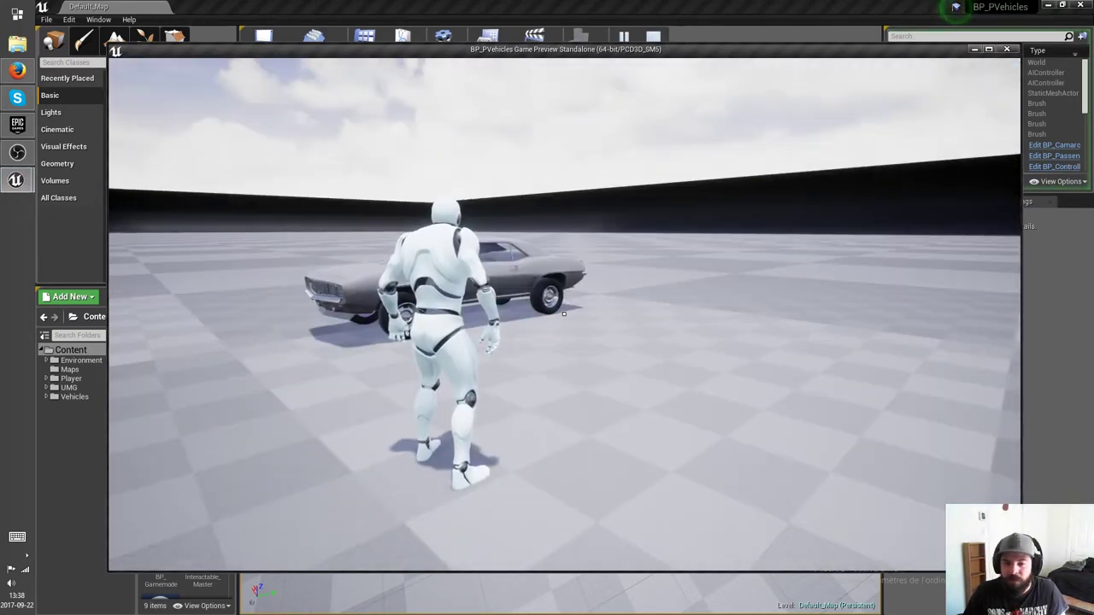
key(w)
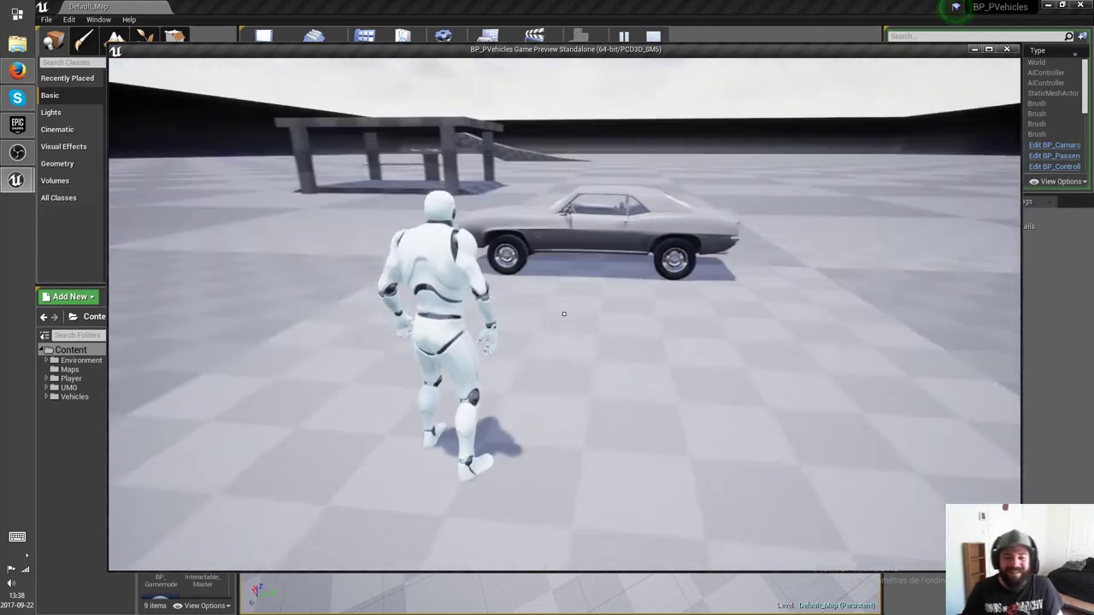
key(w)
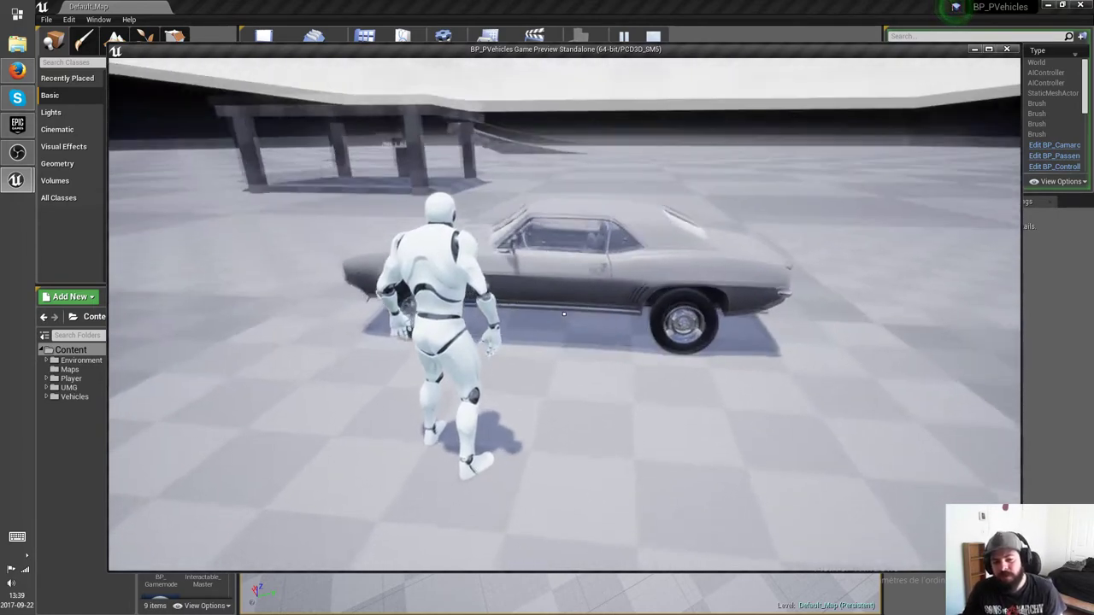
key(w)
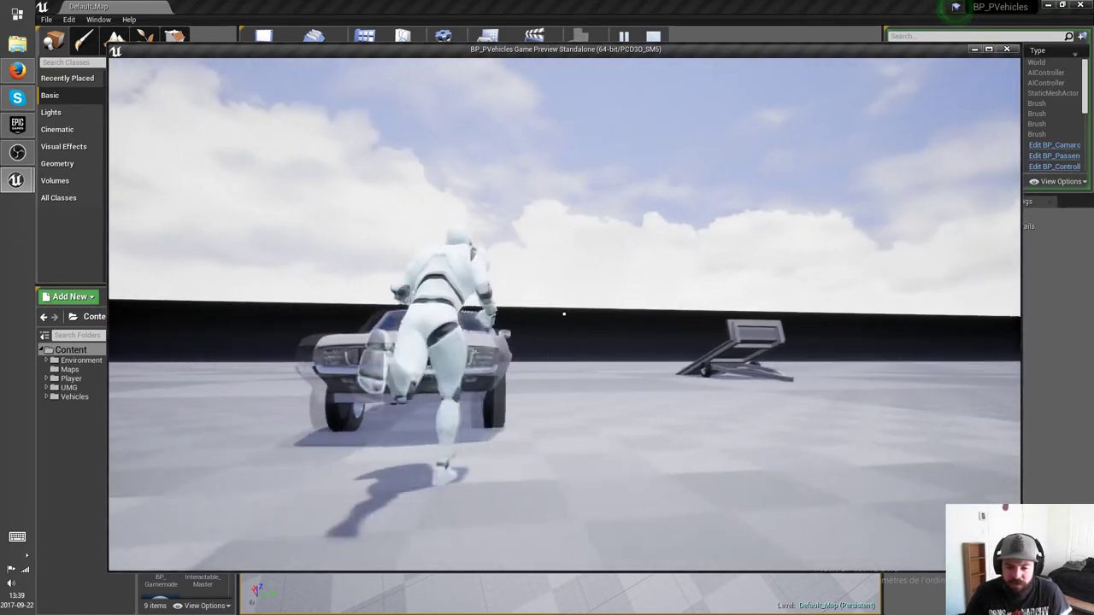
key(w)
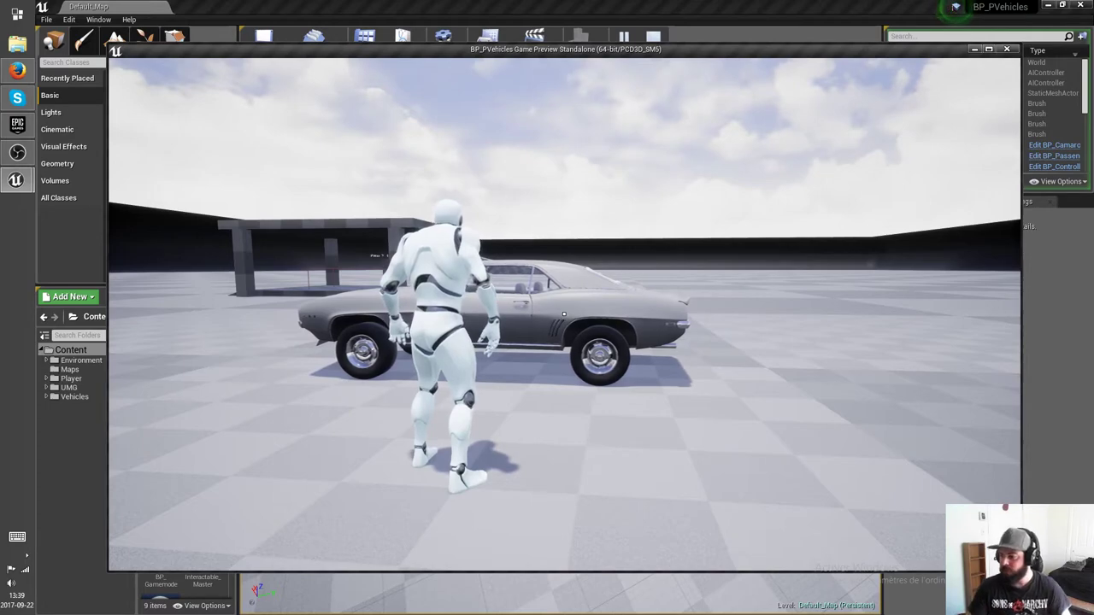
key(w)
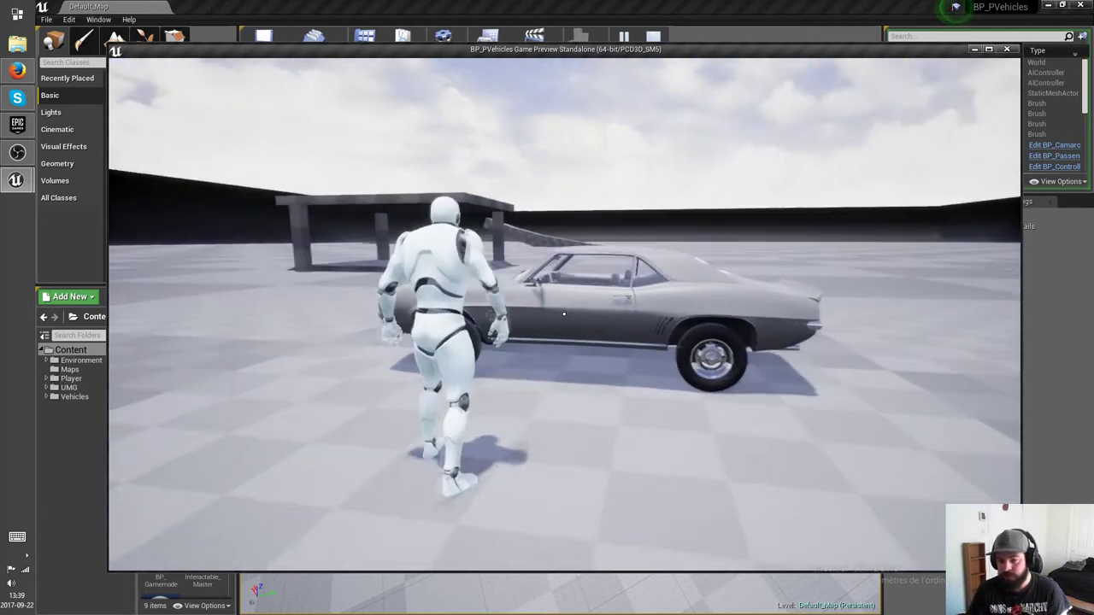
key(s)
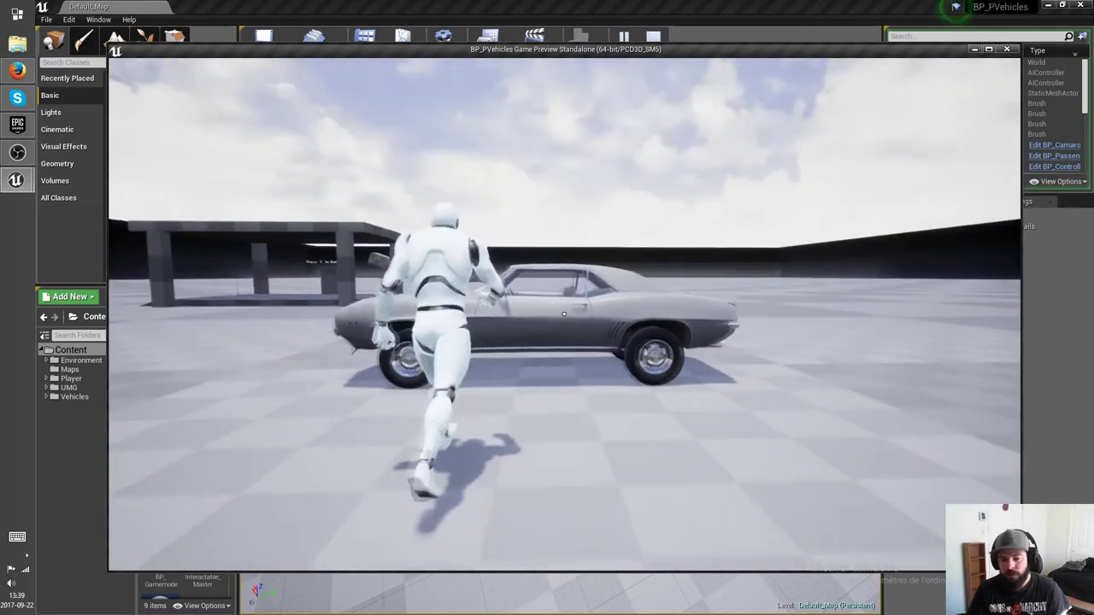
Step: Run up to the Camaro, get into the driver's seat, and end the preview
key(w)
key(e)
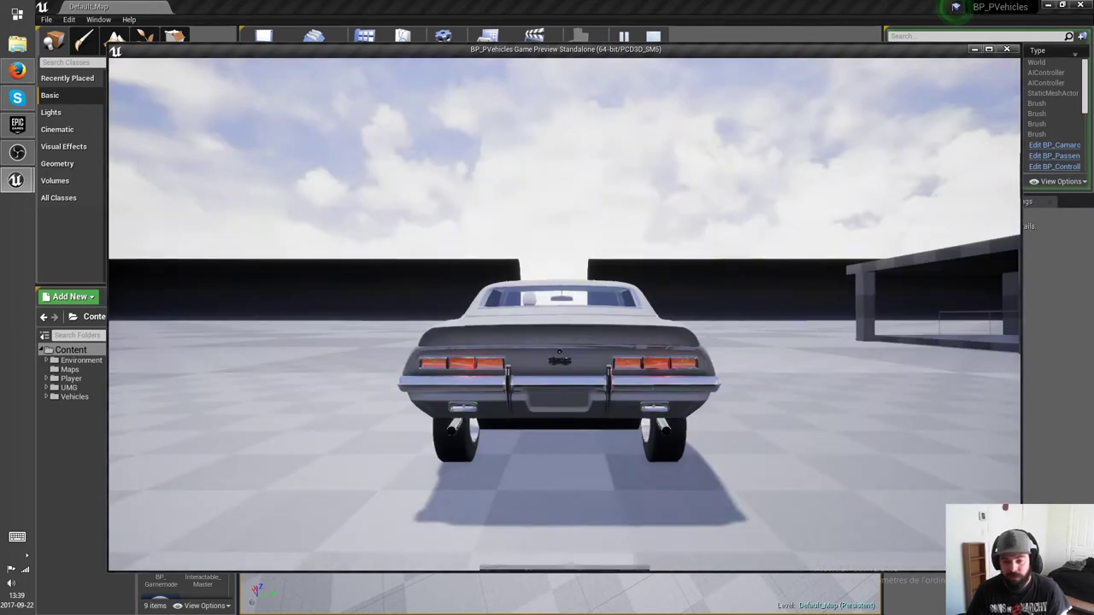
key(Escape)
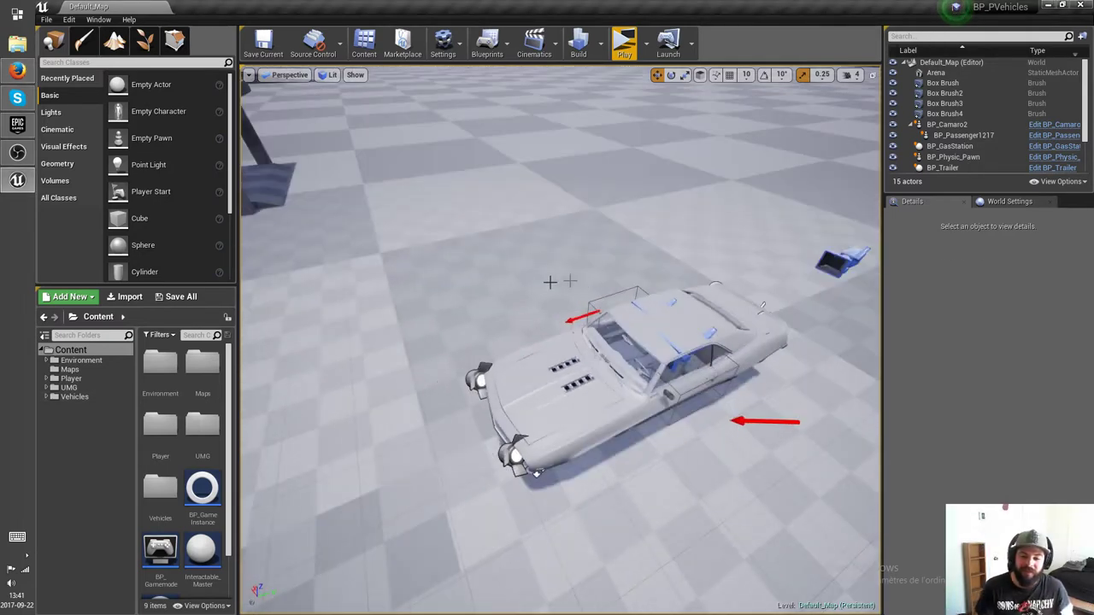
Step: Open the project's Vehicles content folder
click(75, 397)
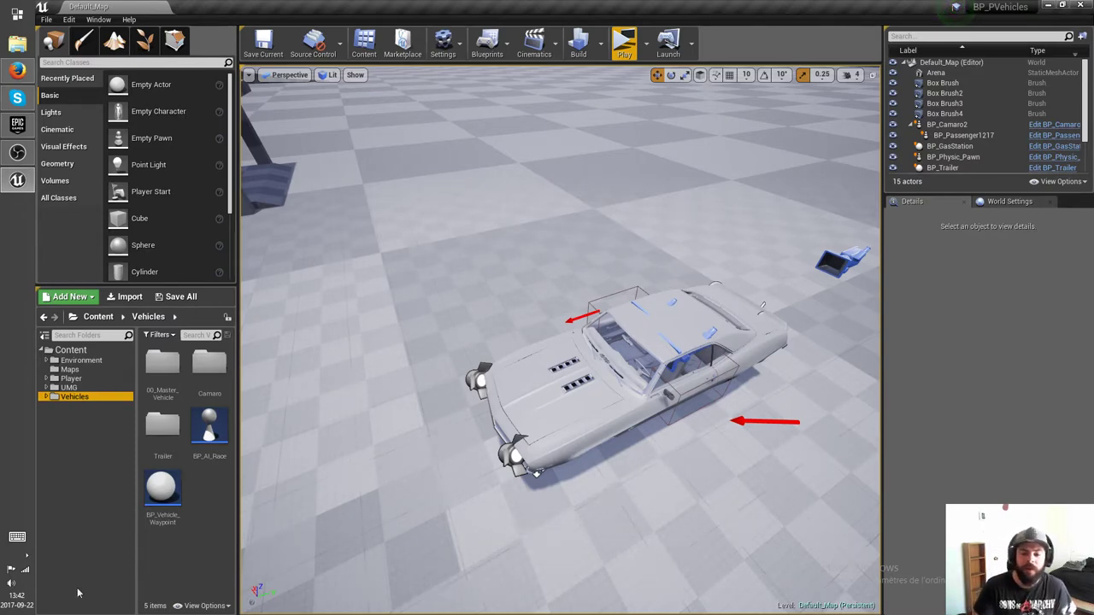
right_drag(402, 488, 517, 380)
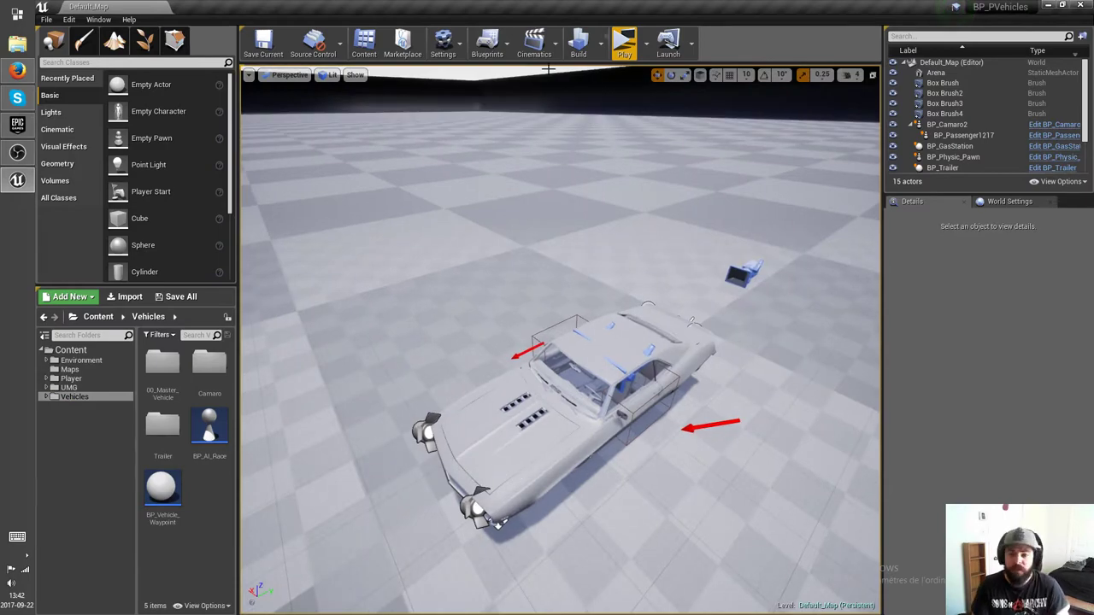
Step: Start a new game preview, get into the Camaro, and show the vehicle debug panel
click(625, 44)
key(w)
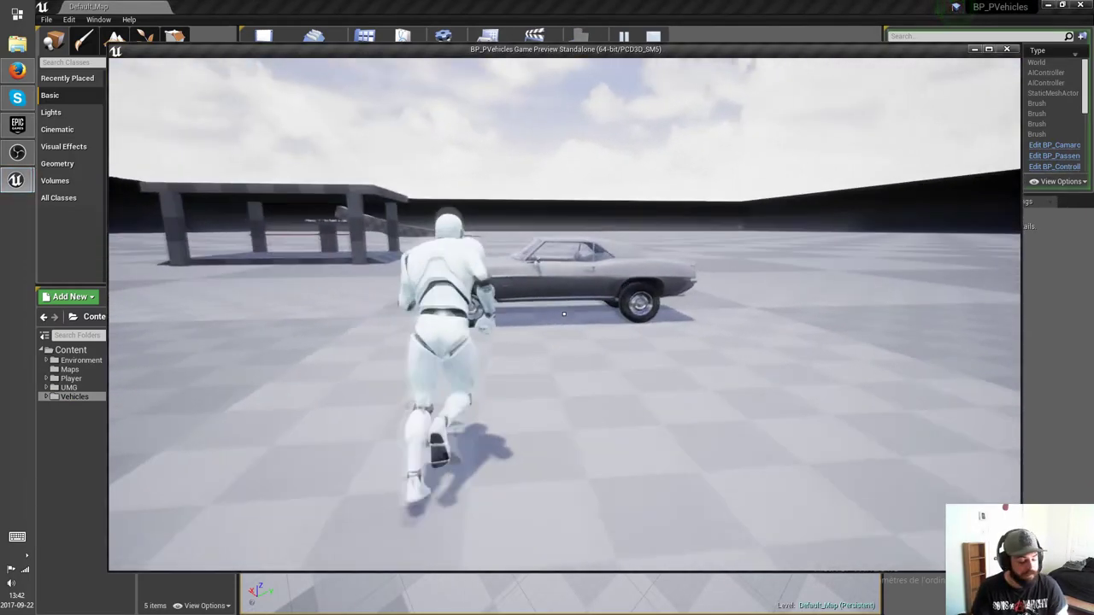
key(f)
key(Tab)
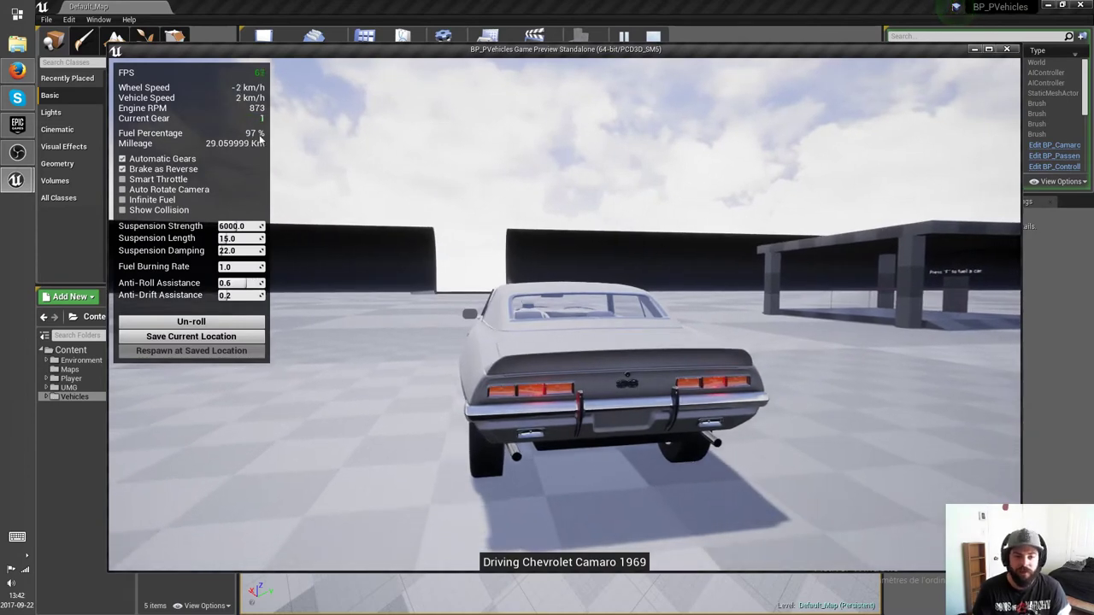
Step: Test-drive the Camaro toward the wall opening, steering both ways and braking nearly to a stop
key(w)
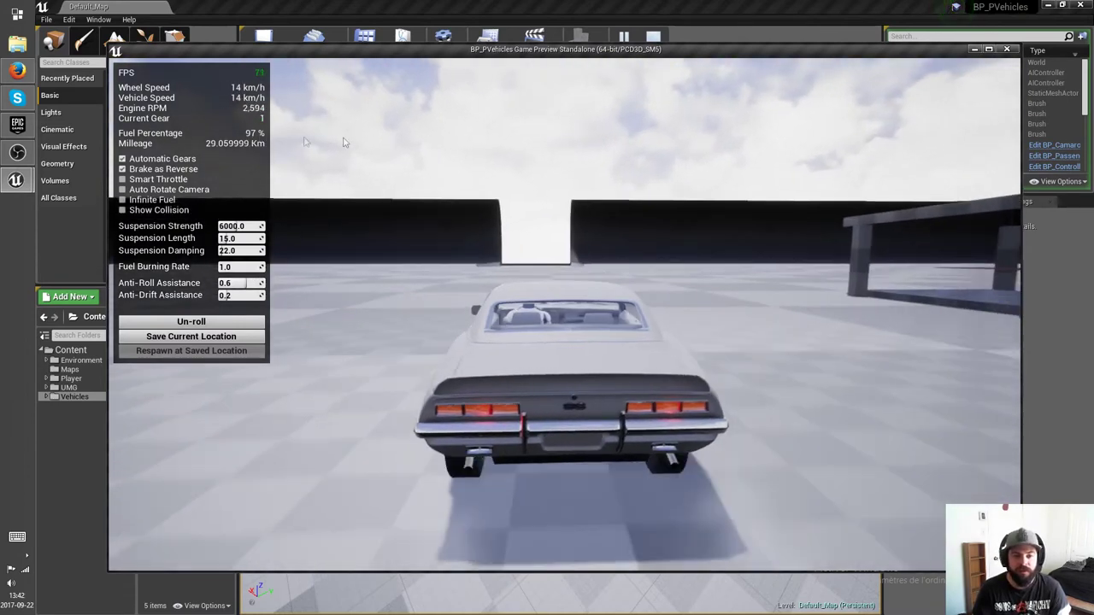
key(d)
key(a)
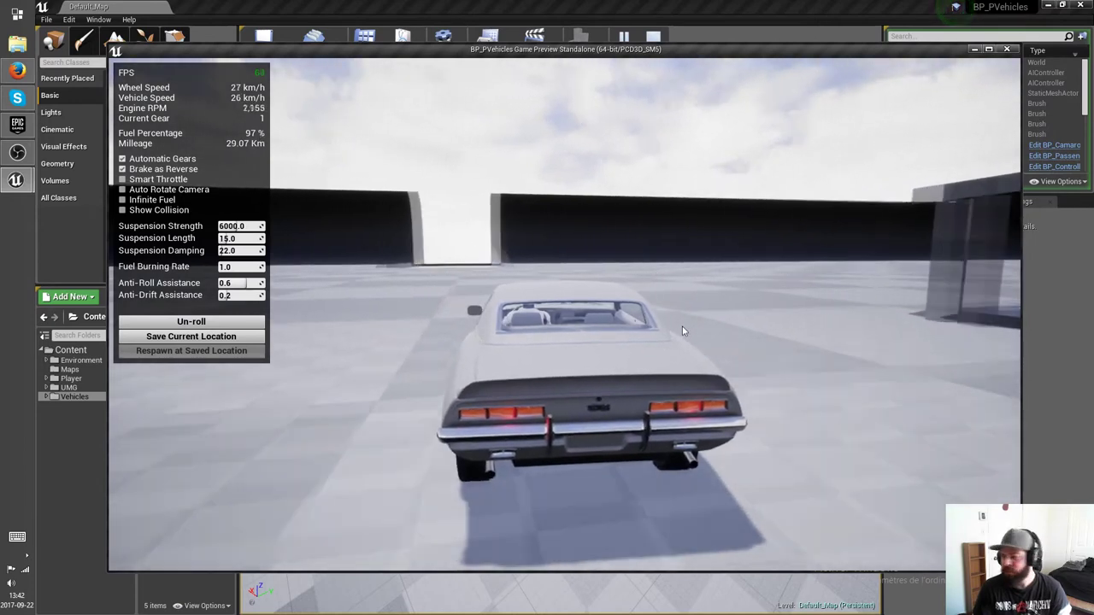
key(s)
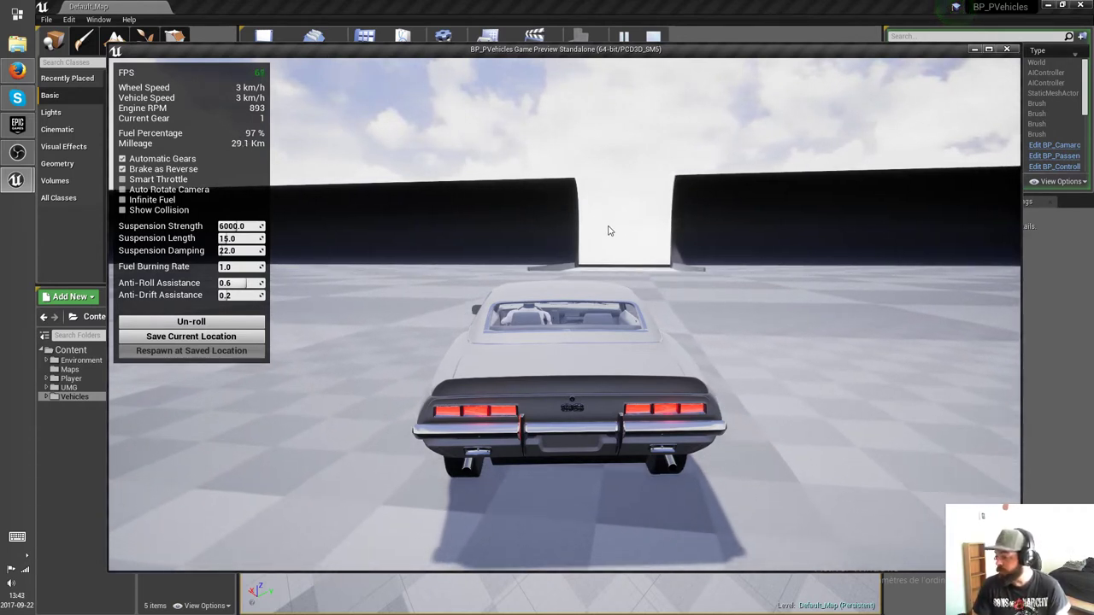
Step: Drive the Camaro through a slow right turn with the camera orbited to its side, and brake
drag(498, 278, 561, 236)
key(w)
key(d)
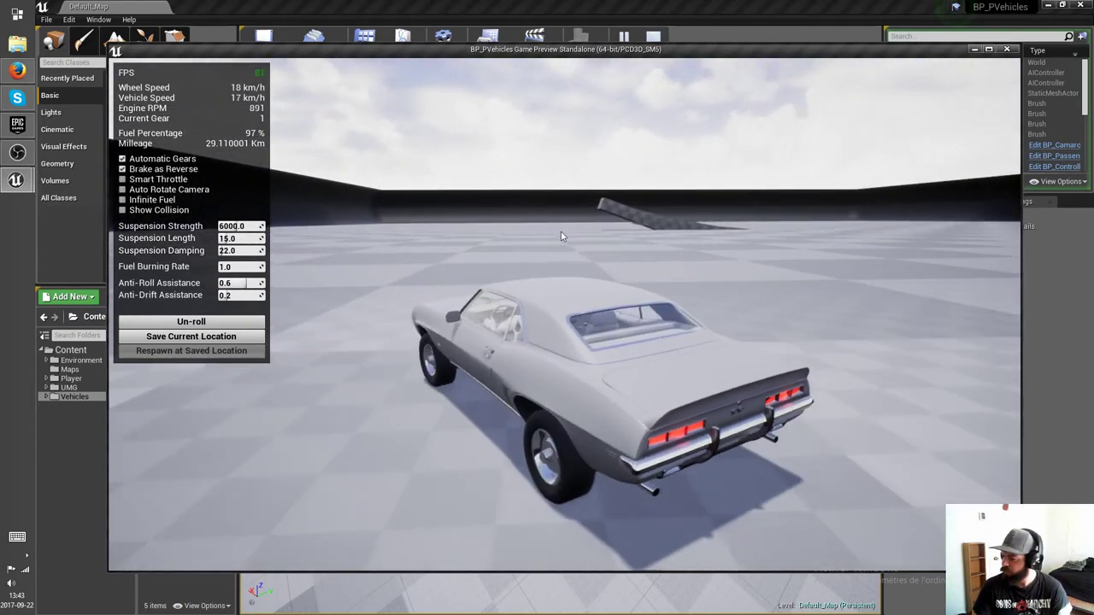
key(w)
key(d)
key(s)
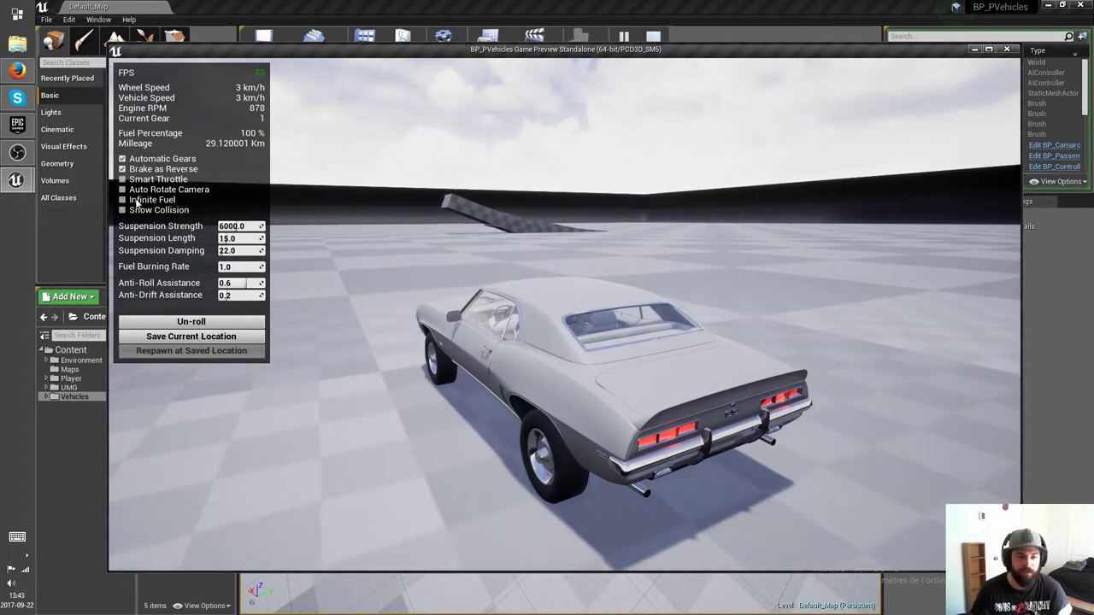
Step: Accelerate the Camaro hard through a right turn and straighten it toward the gas station
key(w)
key(d)
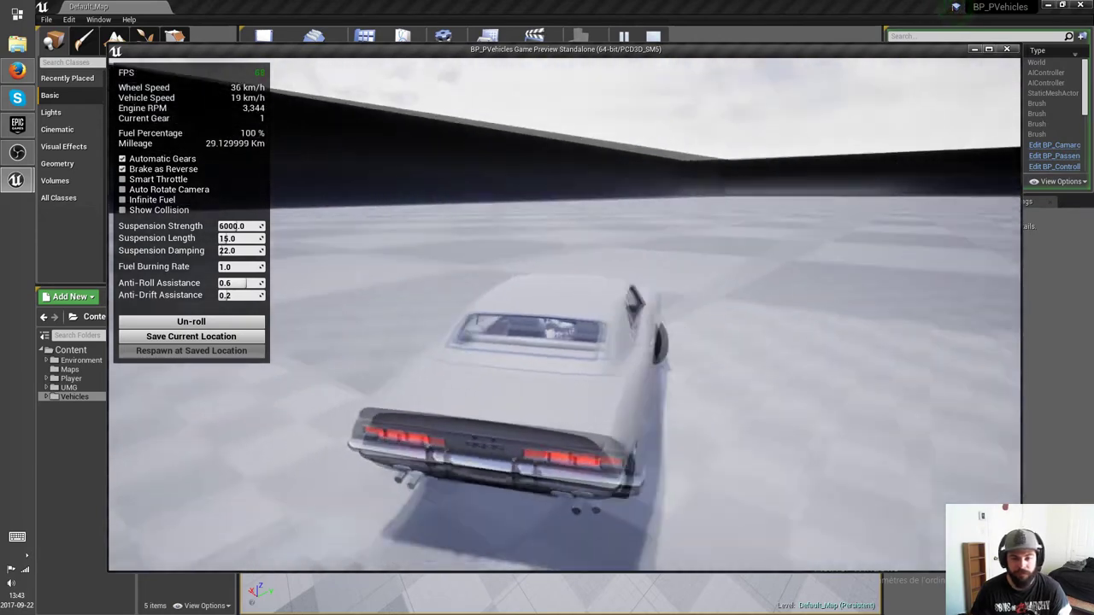
key(w)
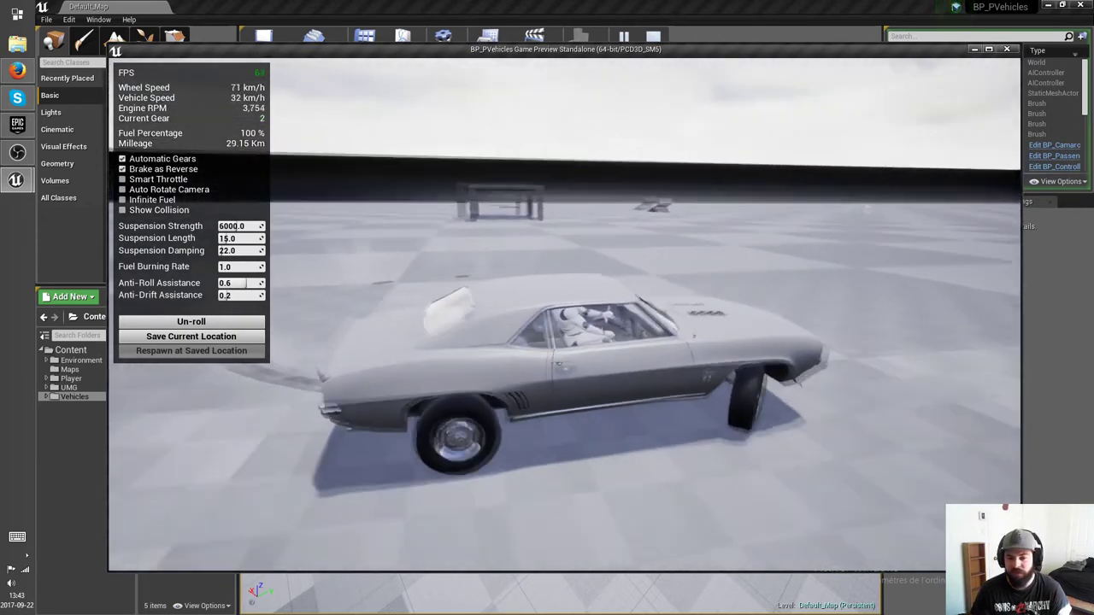
key(a)
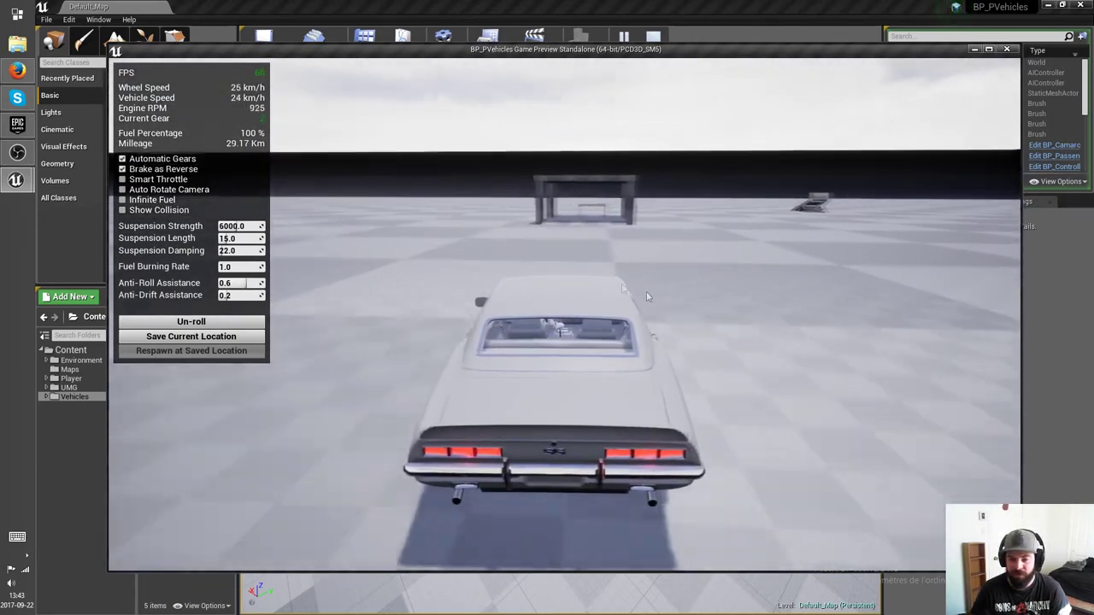
Step: Drive the Camaro under the gas station roof and stop beside the fuel pump
key(w)
key(s)
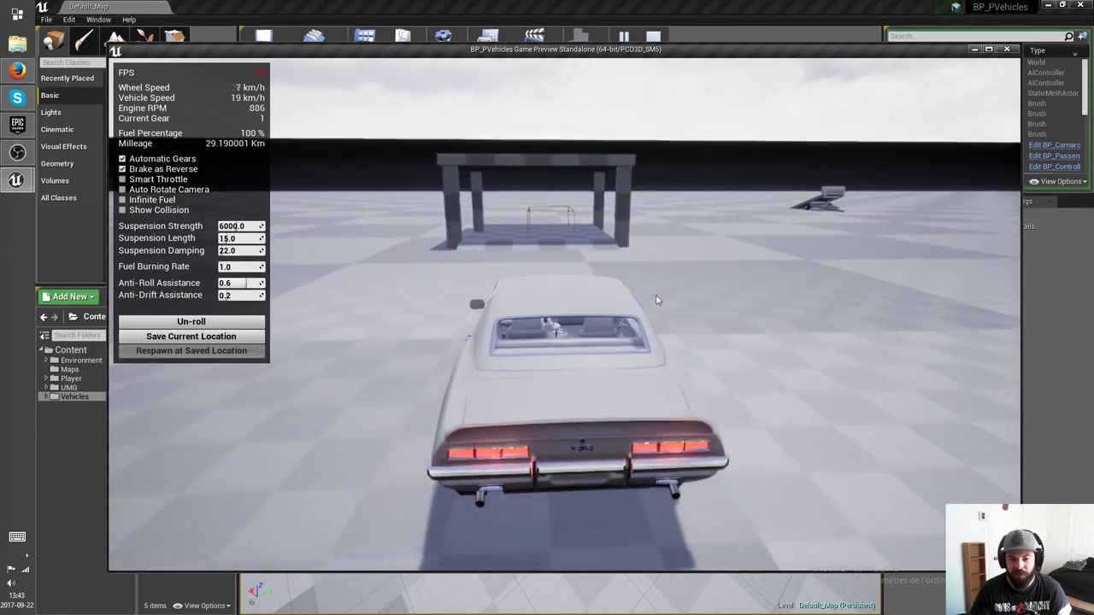
drag(654, 300, 598, 300)
drag(814, 340, 675, 340)
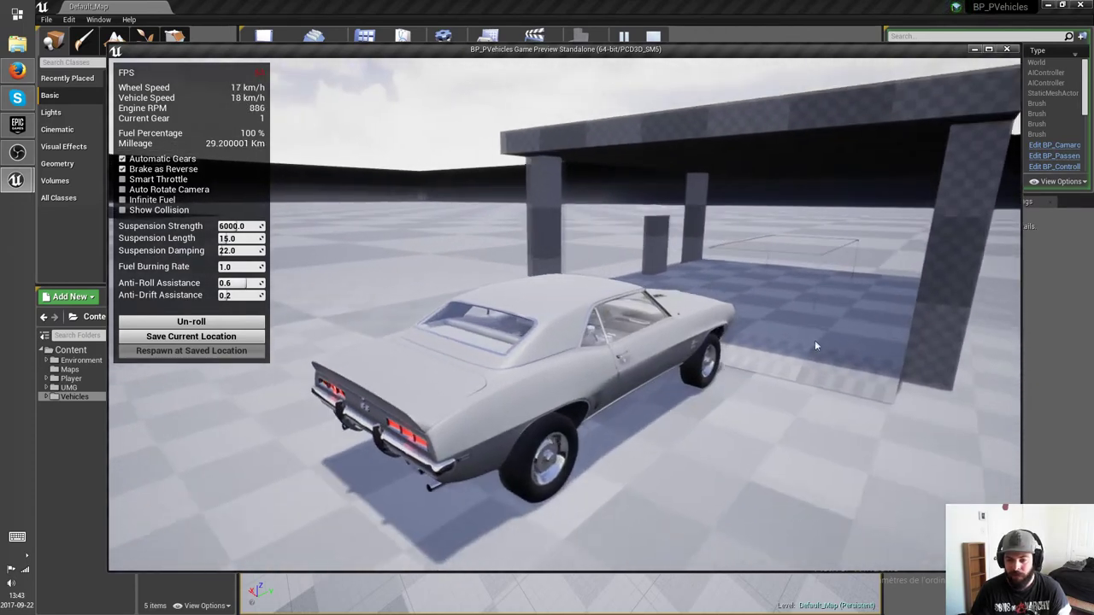
drag(820, 339, 727, 338)
key(s)
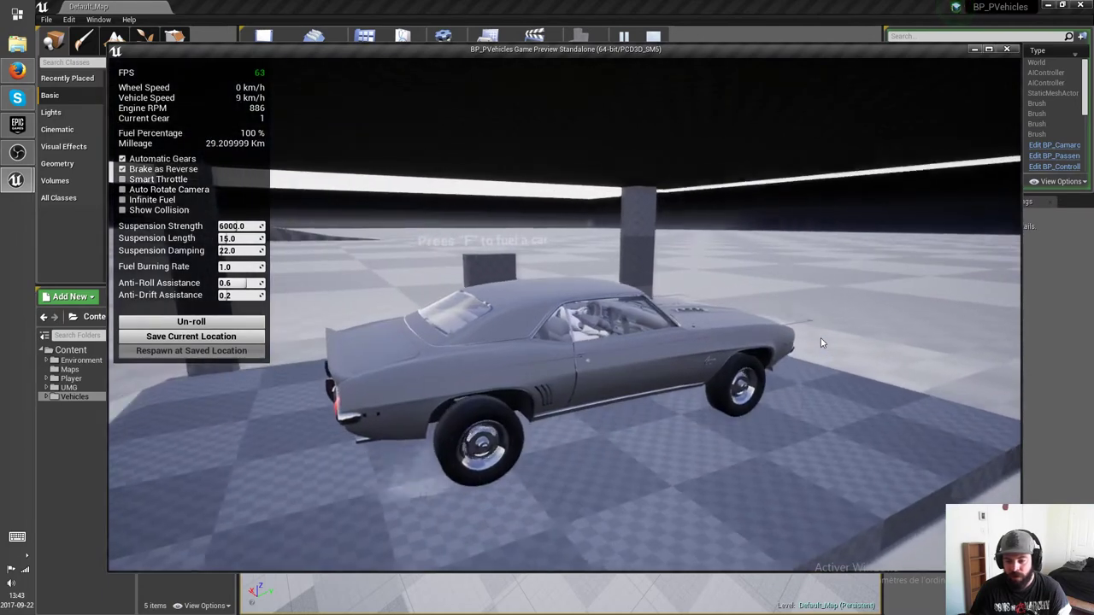
Step: Get out of the Camaro and walk around the fuel pump to examine the refuelling prompt
key(e)
key(w)
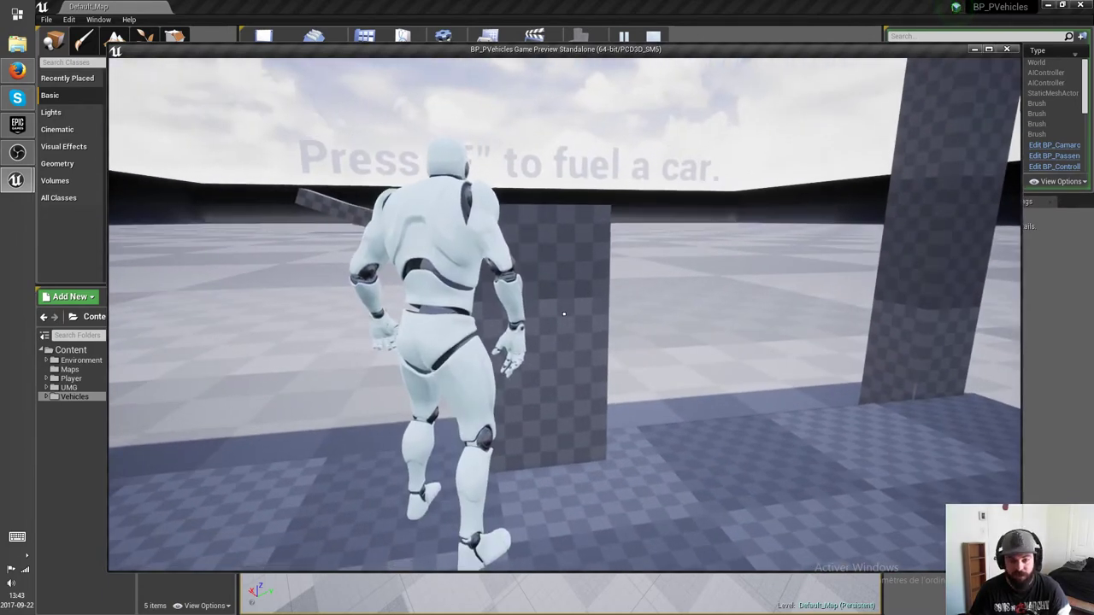
key(w)
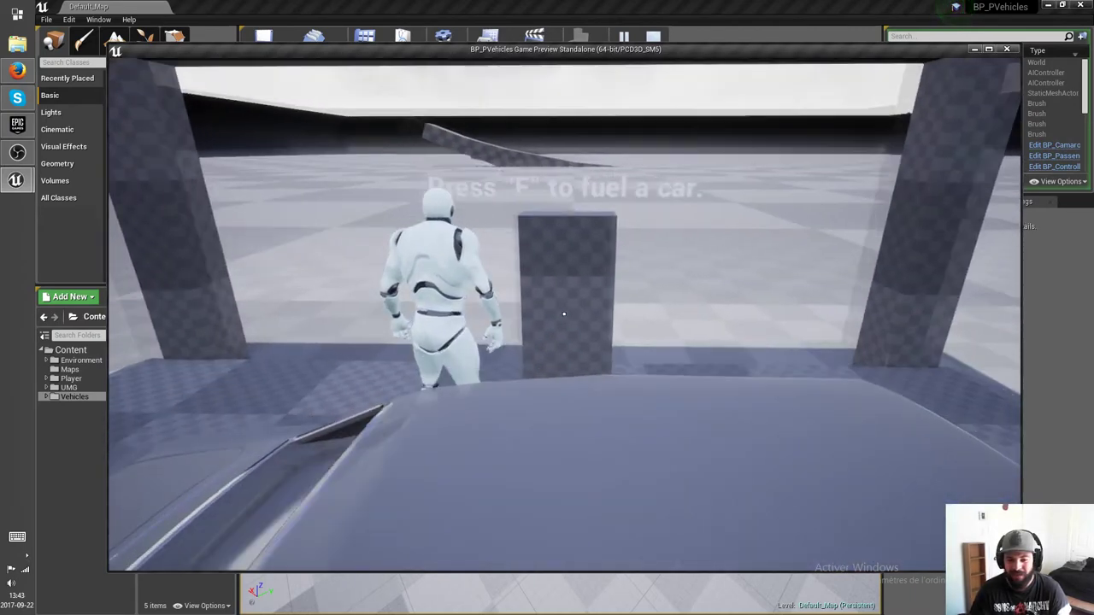
key(w)
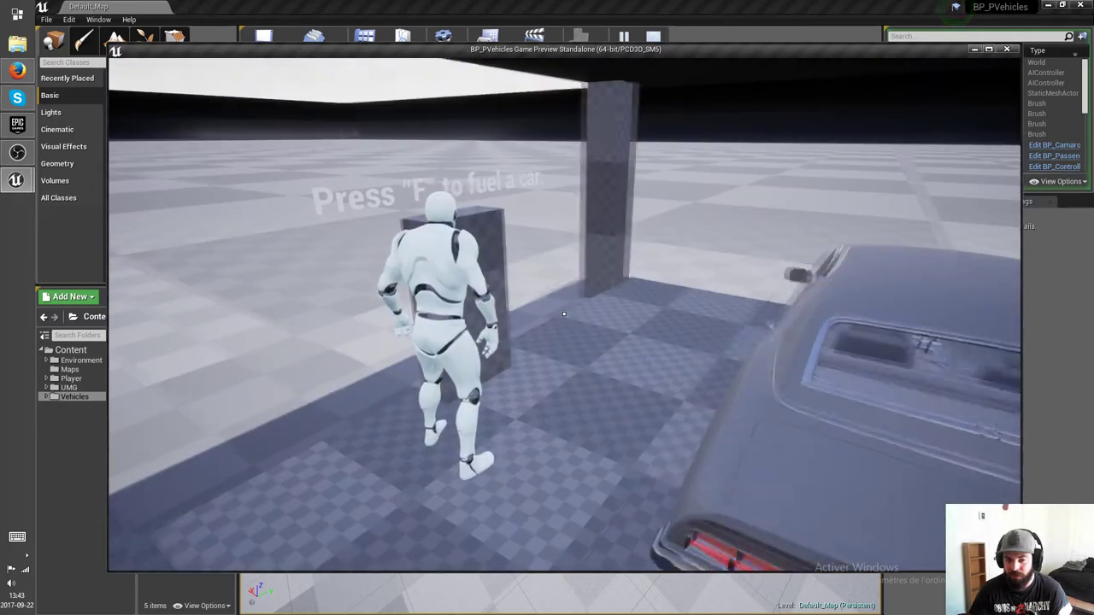
Step: Drive the Camaro across the open arena and switch to the driver's interior camera
key(w)
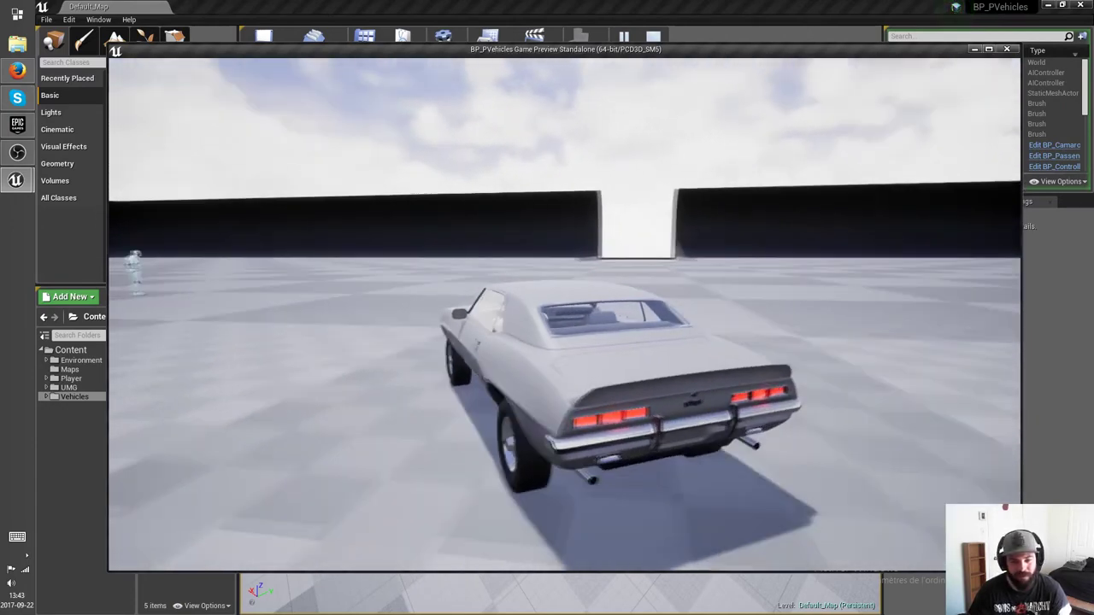
key(c)
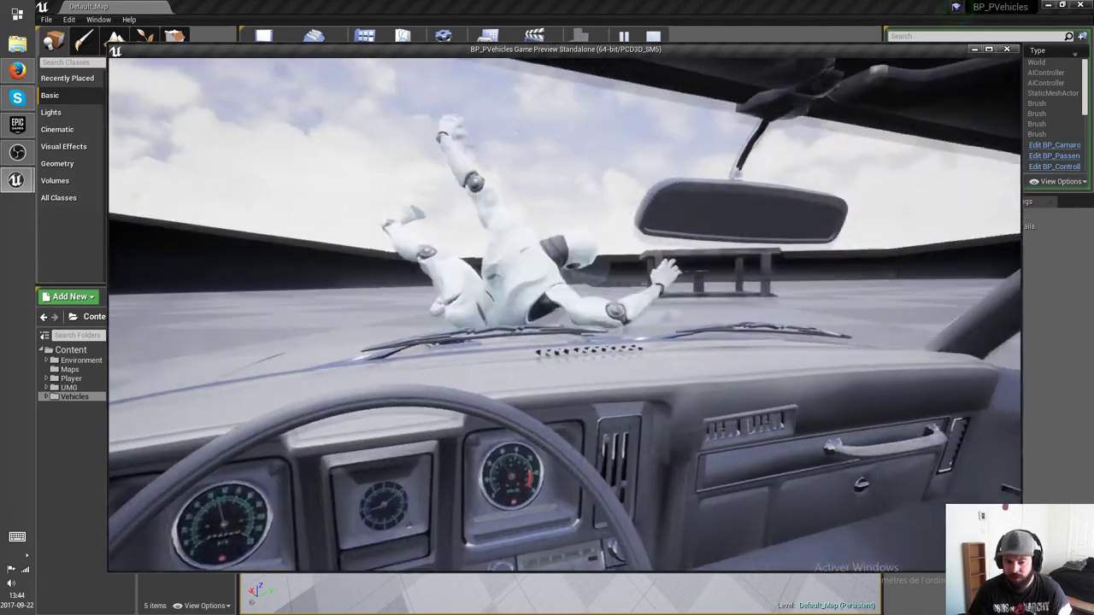
Step: Drive toward the ramp in the interior view, steering both ways to test the steering wheel
key(w)
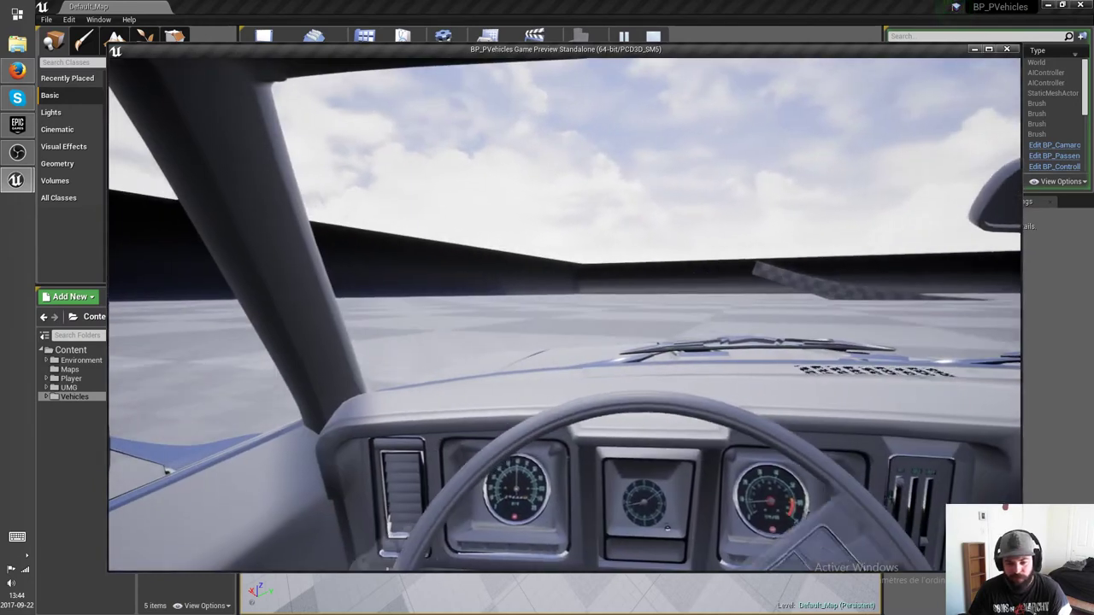
key(a)
key(d)
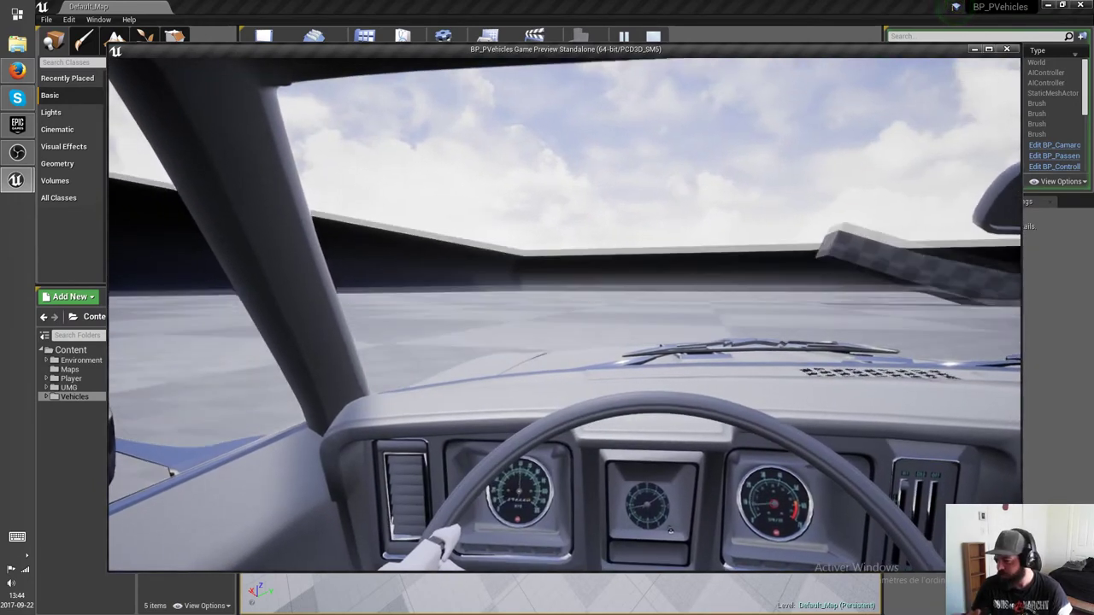
key(d)
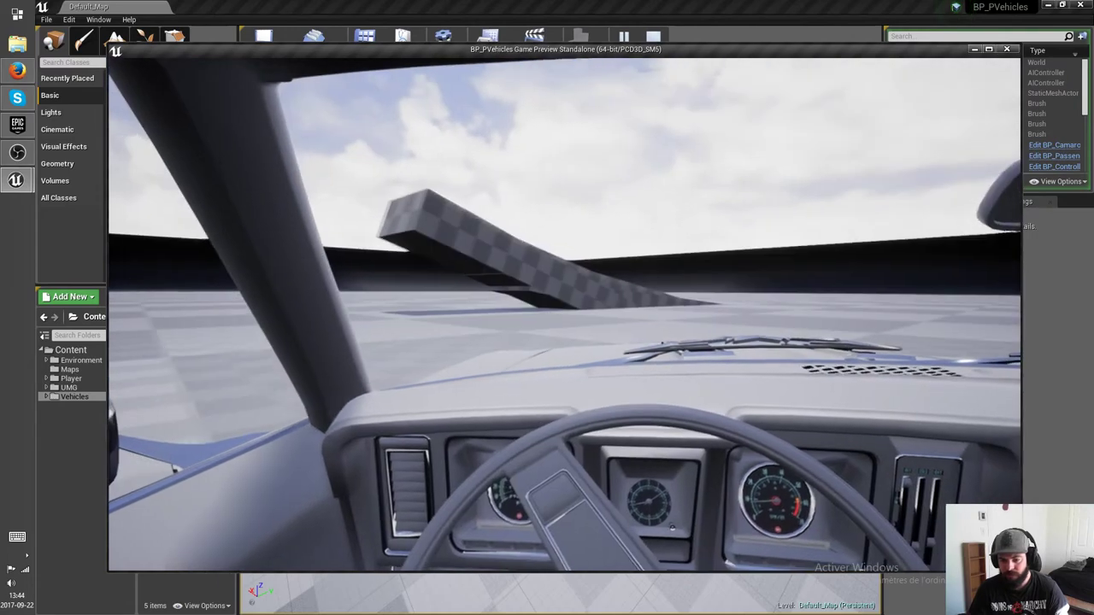
key(a)
Step: Switch back to the exterior camera and drive the Camaro past the ramp, steering left
key(Tab)
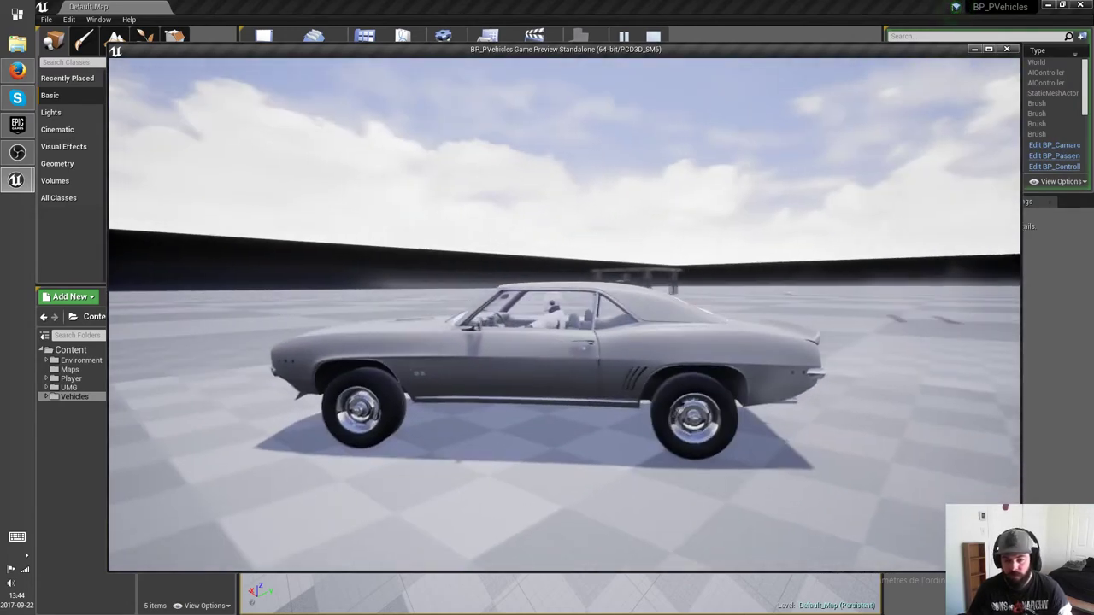
key(w)
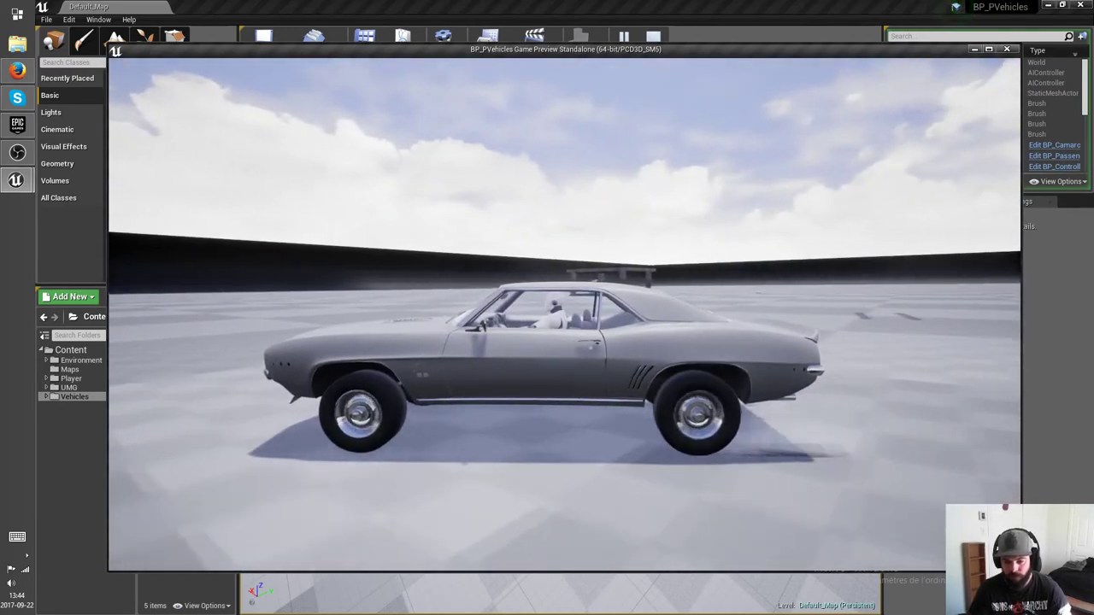
key(a)
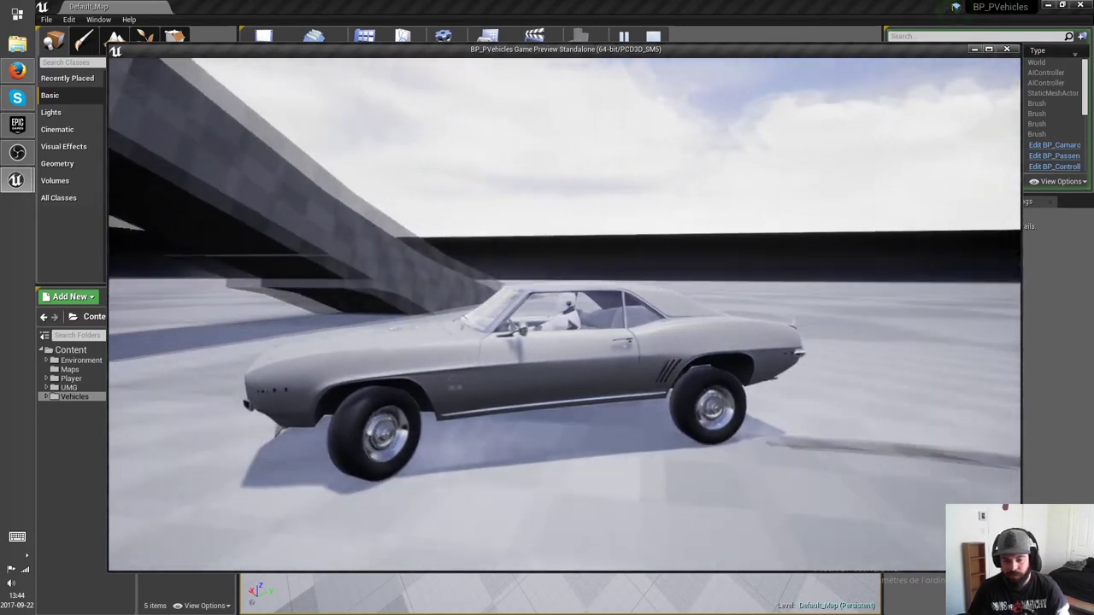
Step: End the Camaro play-test after a handbrake manoeuvre and save Default_Map
key(space)
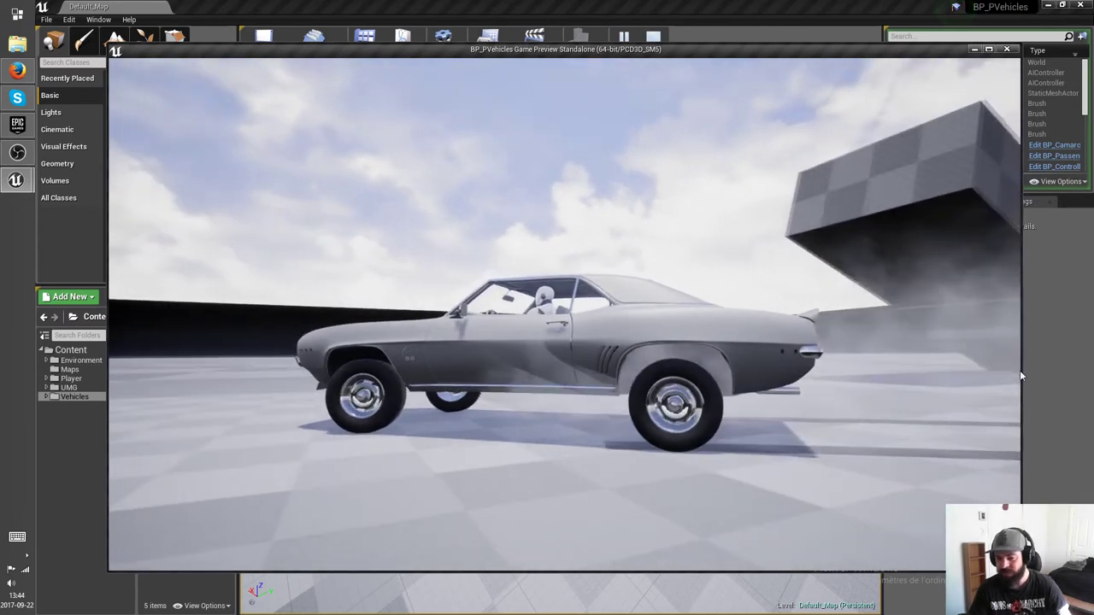
key(Escape)
mouse_move(634, 354)
right_down()
mouse_move(673, 407)
mouse_move(634, 354)
right_up()
key(ctrl+s)
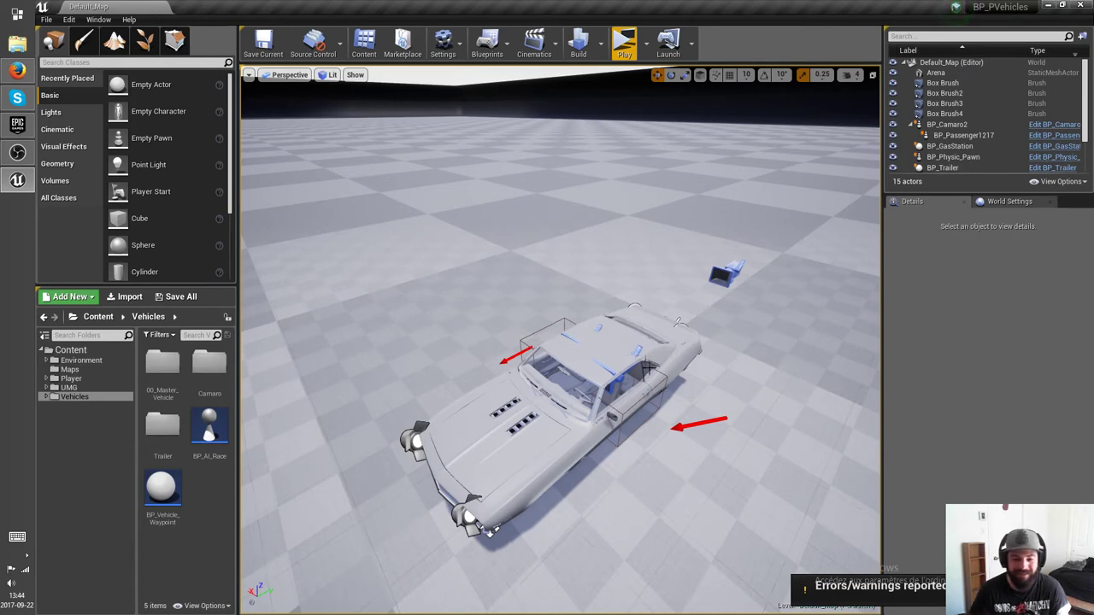
right_drag(731, 370, 752, 363)
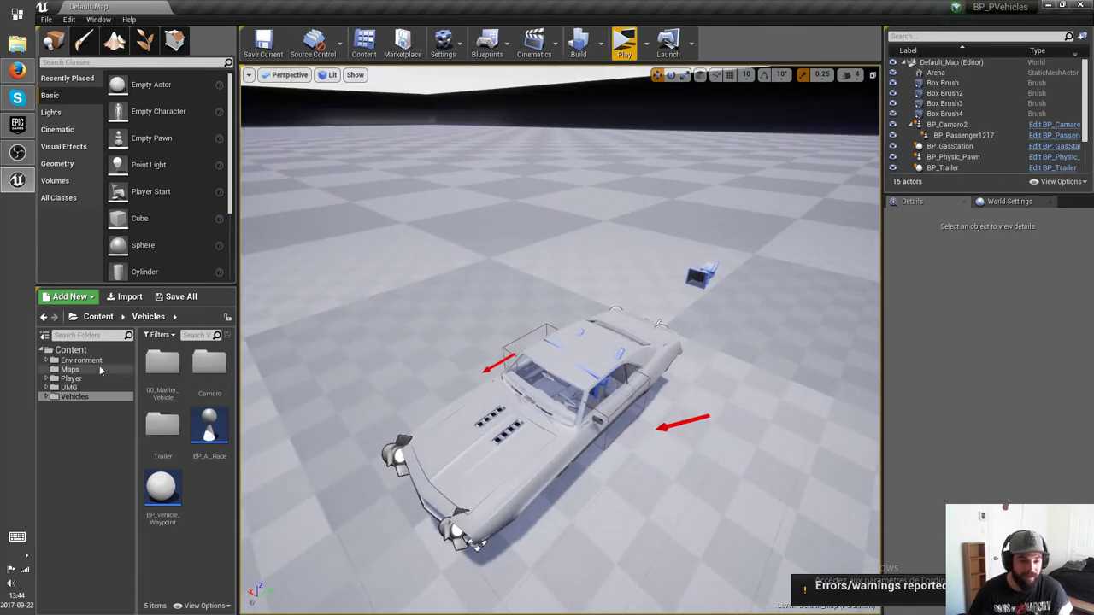
Step: Open Menu_Map from the Maps folder and view its scene around the Camaro
click(73, 379)
click(92, 370)
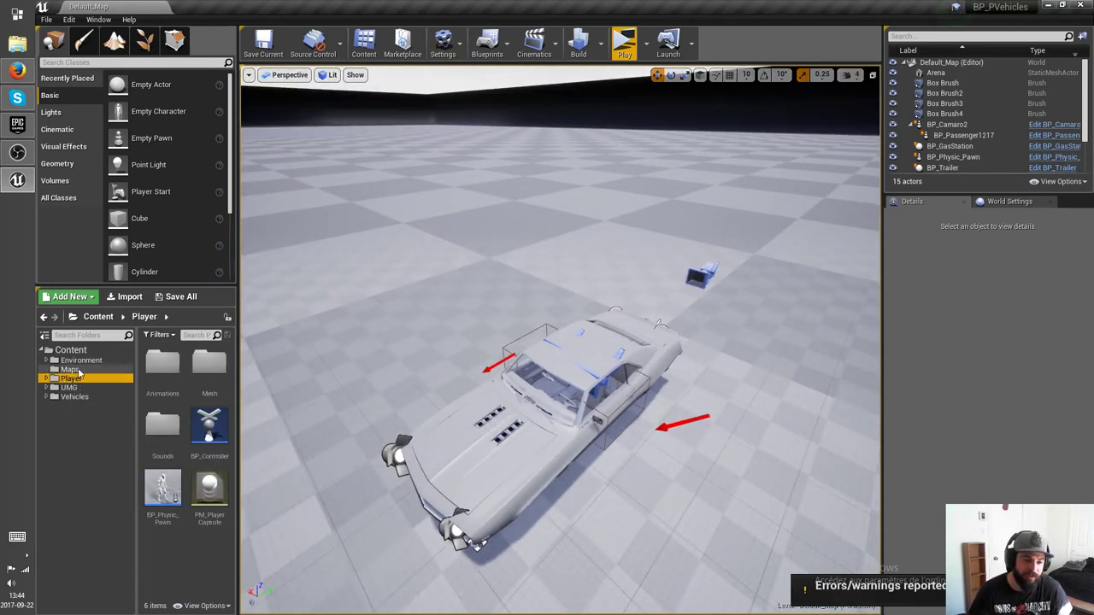
double_click(163, 427)
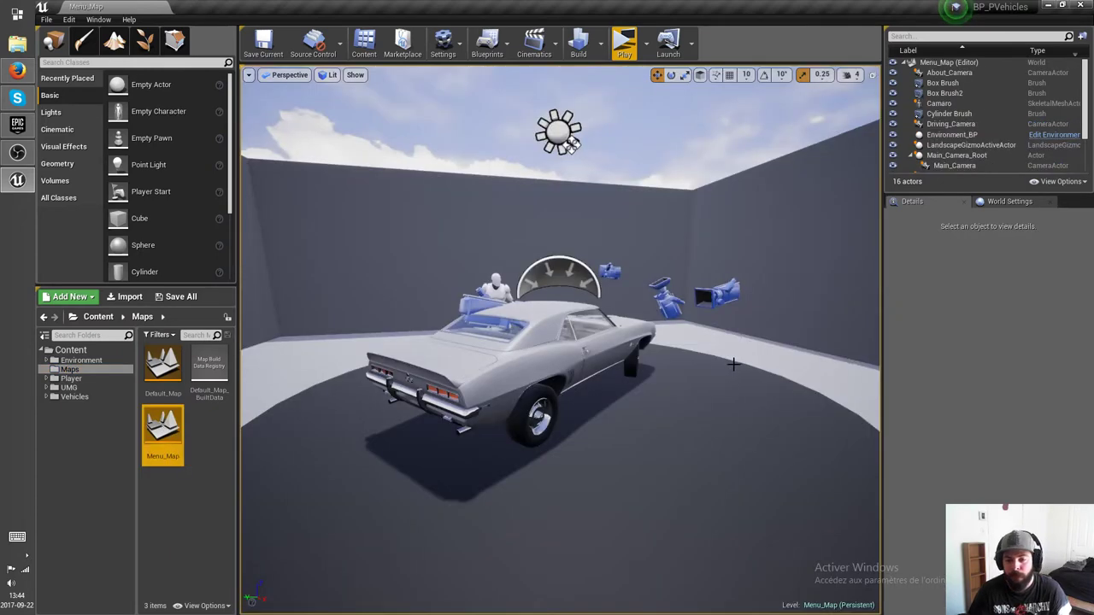
right_drag(733, 364, 713, 253)
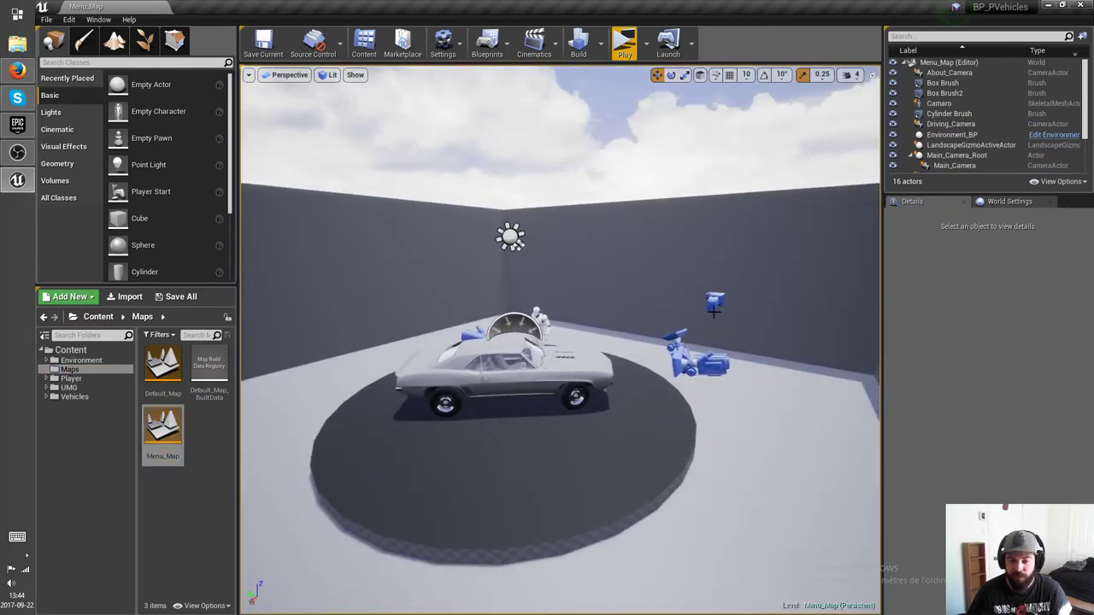
Step: Play Menu_Map, read through the feature list on the About the project page and go back to the main menu
click(624, 45)
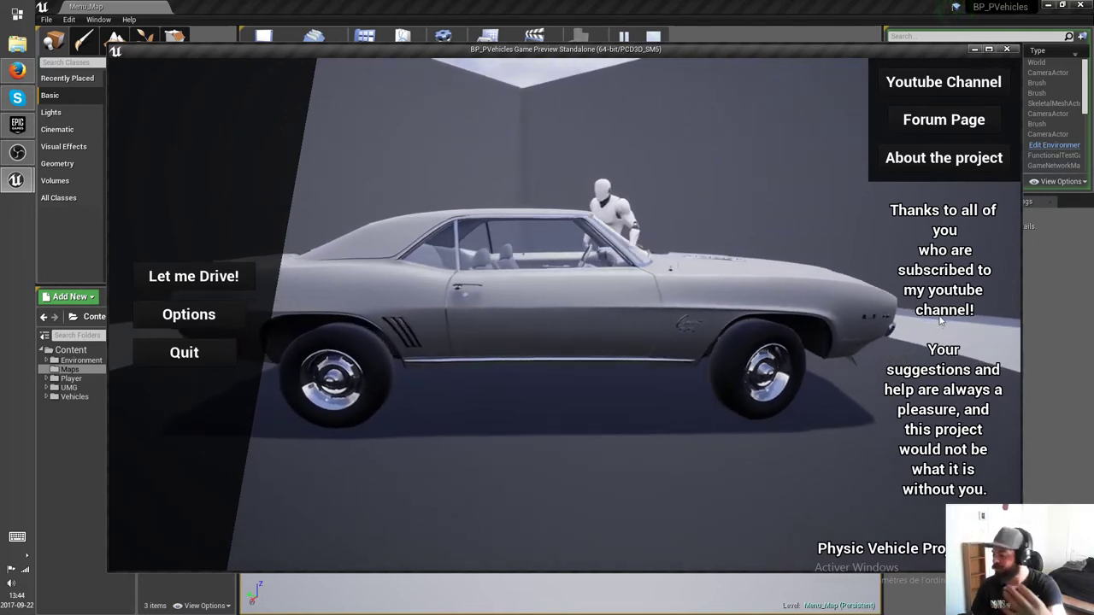
click(961, 164)
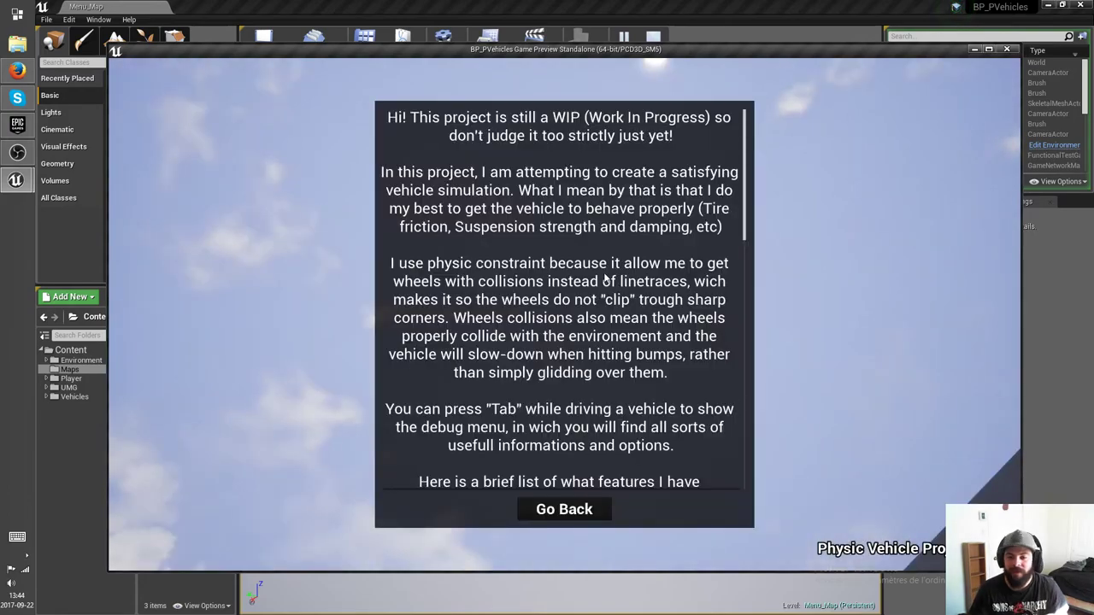
scroll(603, 261, down, 6)
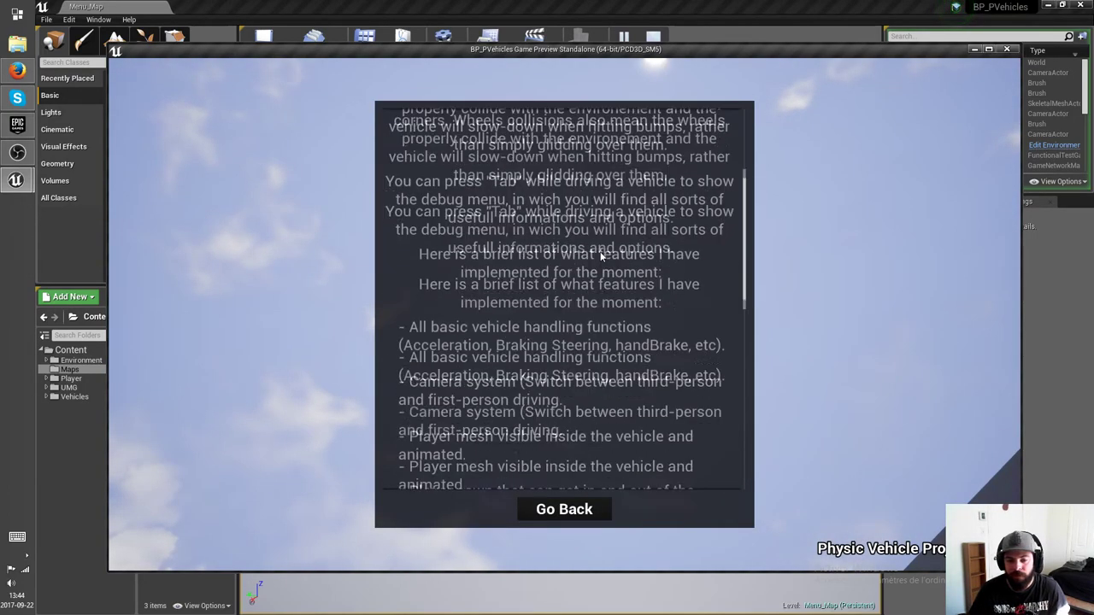
scroll(603, 255, down, 2)
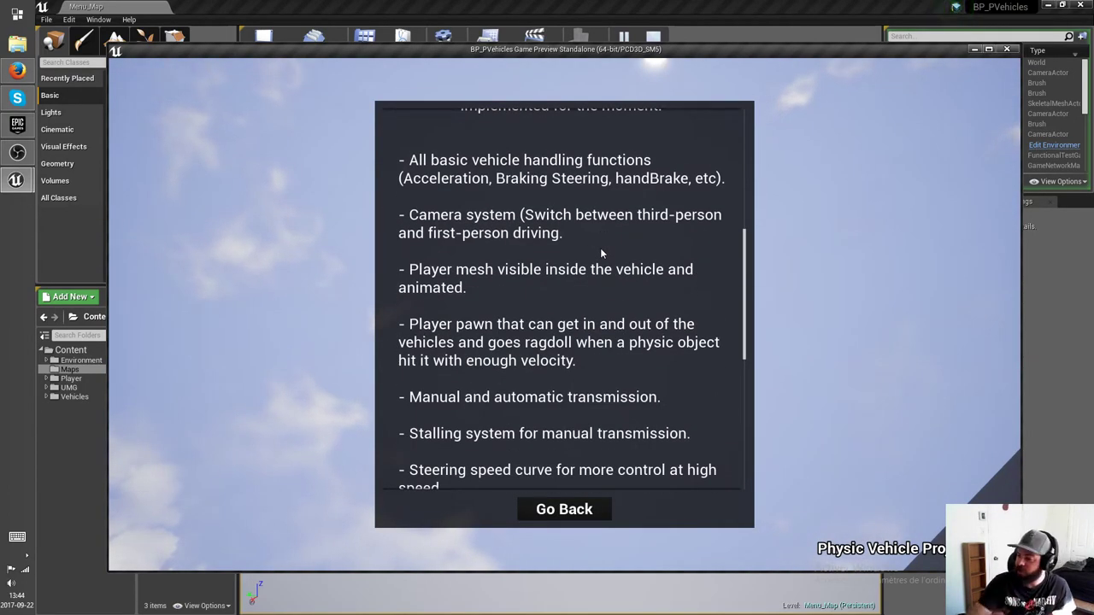
scroll(743, 359, down, 3)
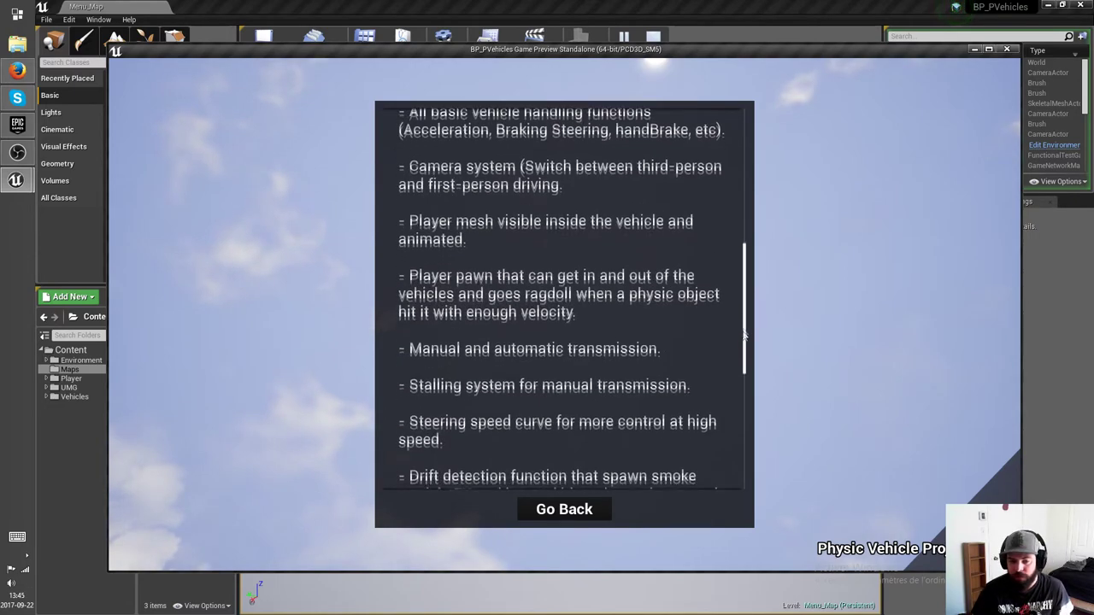
drag(744, 358, 763, 152)
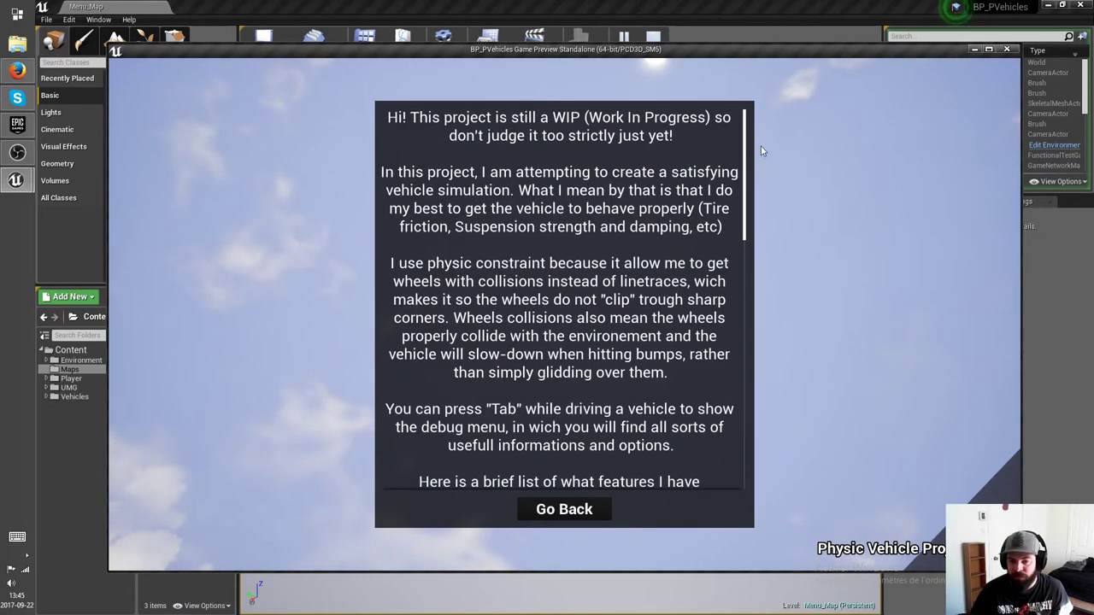
click(578, 512)
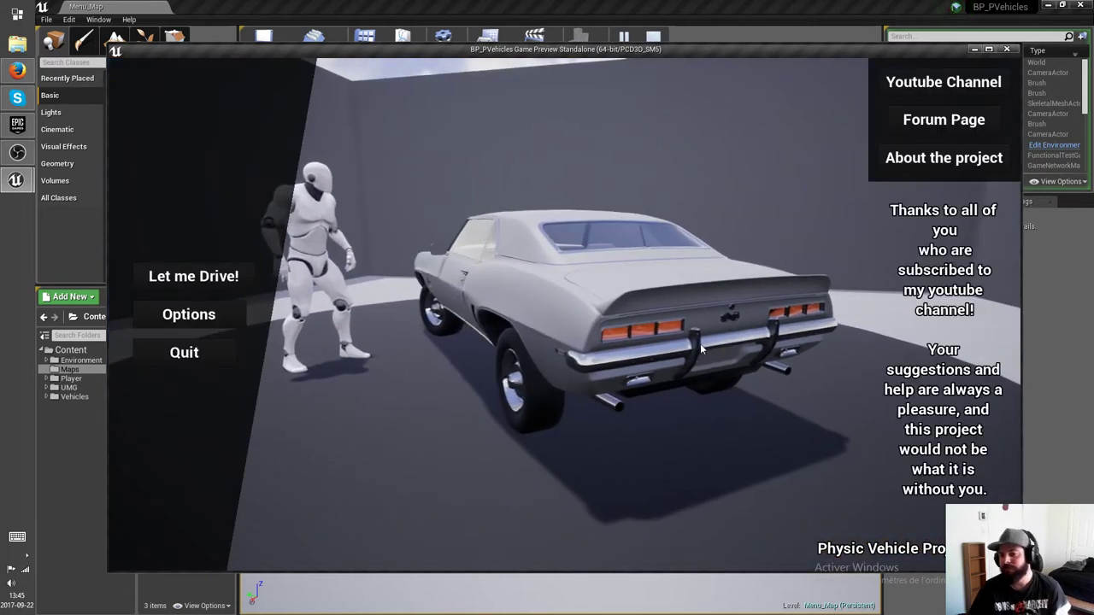
Step: Examine the main menu's Options page without changing anything, and revisit the opening text of the About the project page
click(197, 314)
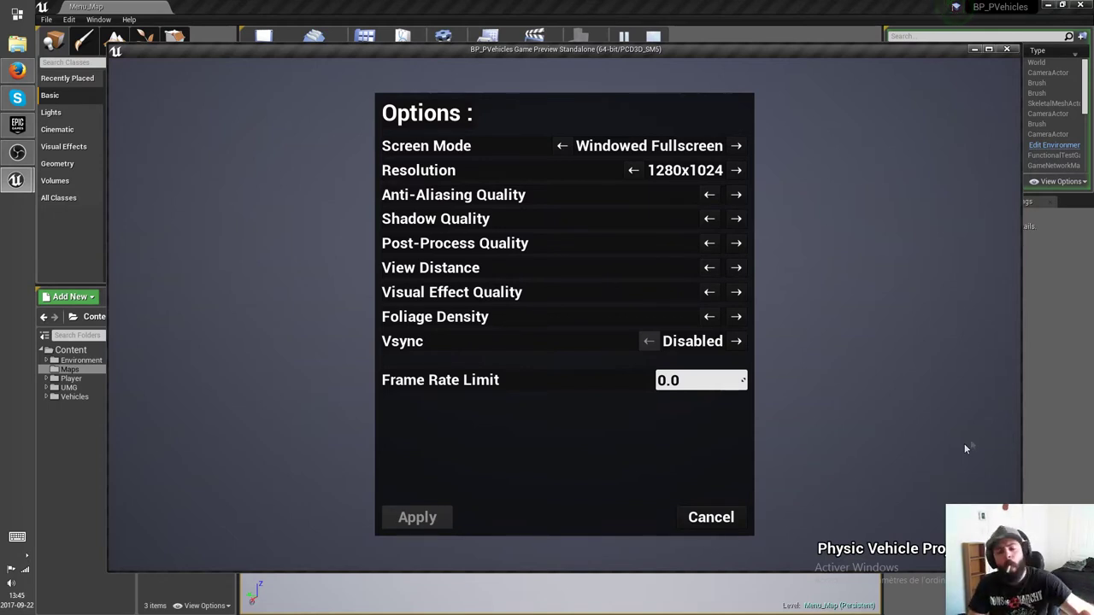
click(711, 515)
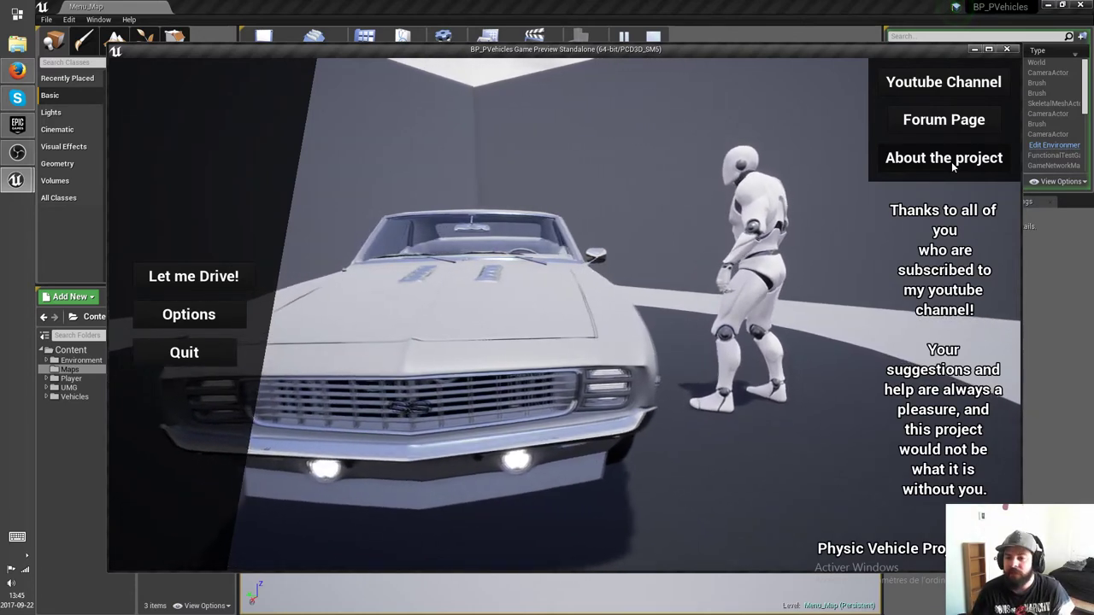
click(951, 162)
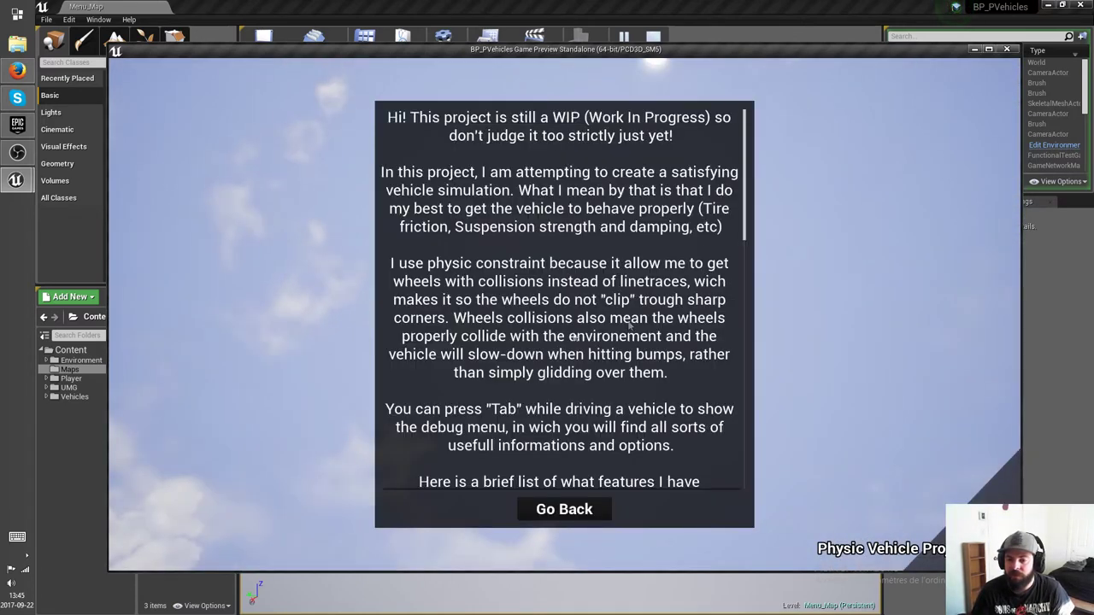
scroll(630, 323, down, 2)
scroll(649, 241, up, 2)
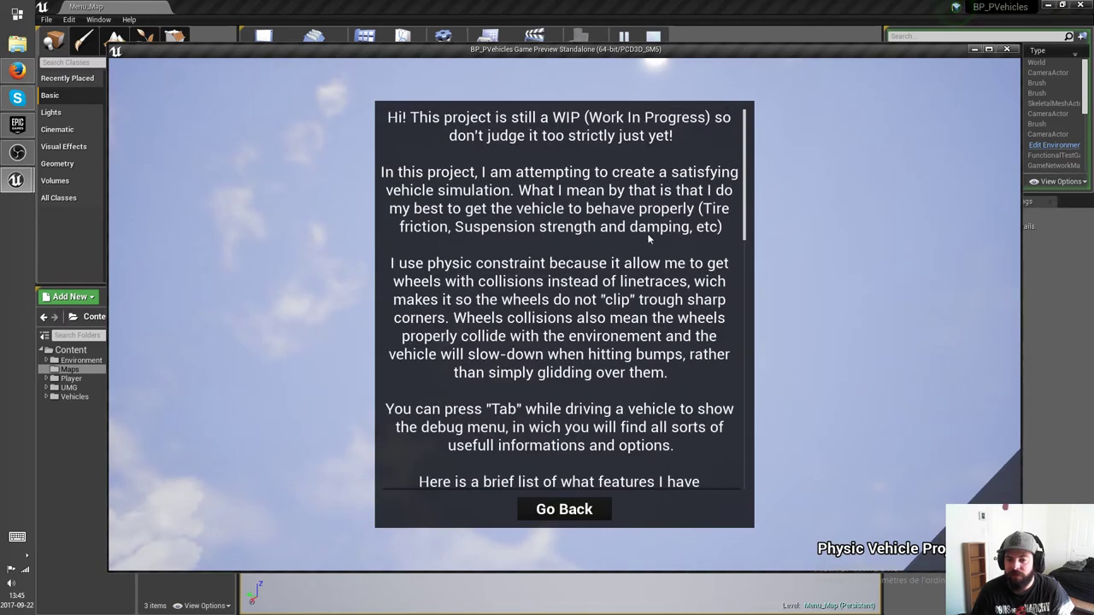
click(564, 510)
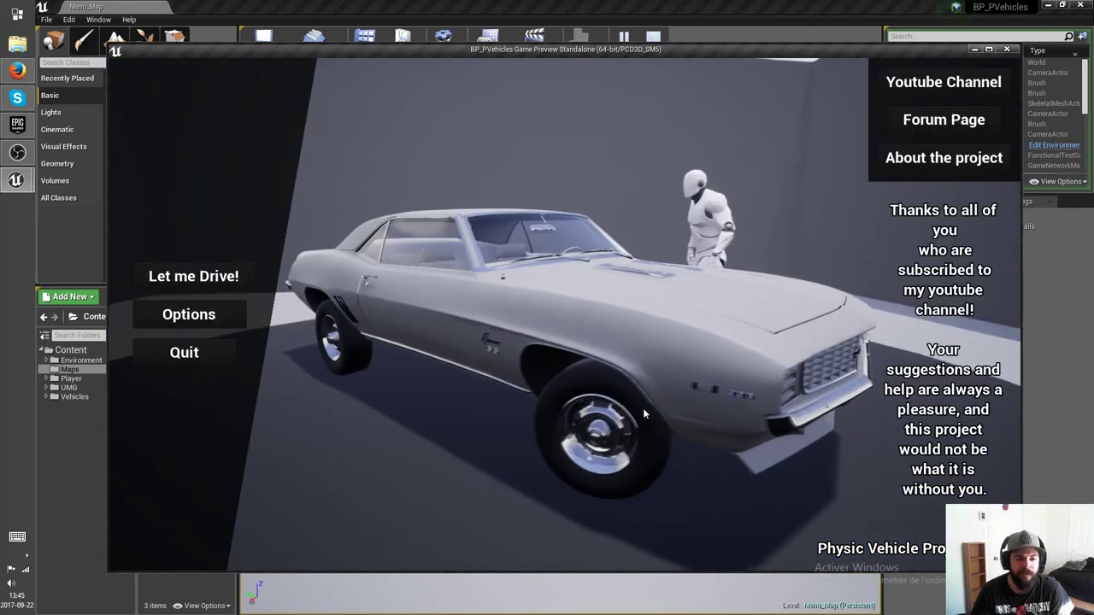
Step: Start the driving level from the main menu, walk the character toward the Camaro and back, and end the play session
click(221, 275)
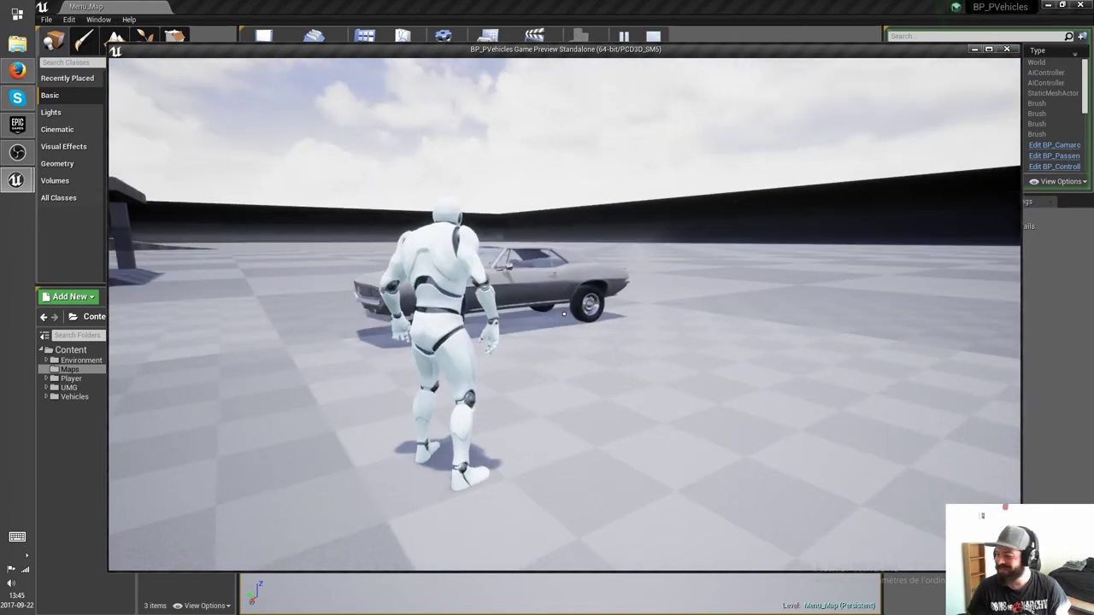
key(w)
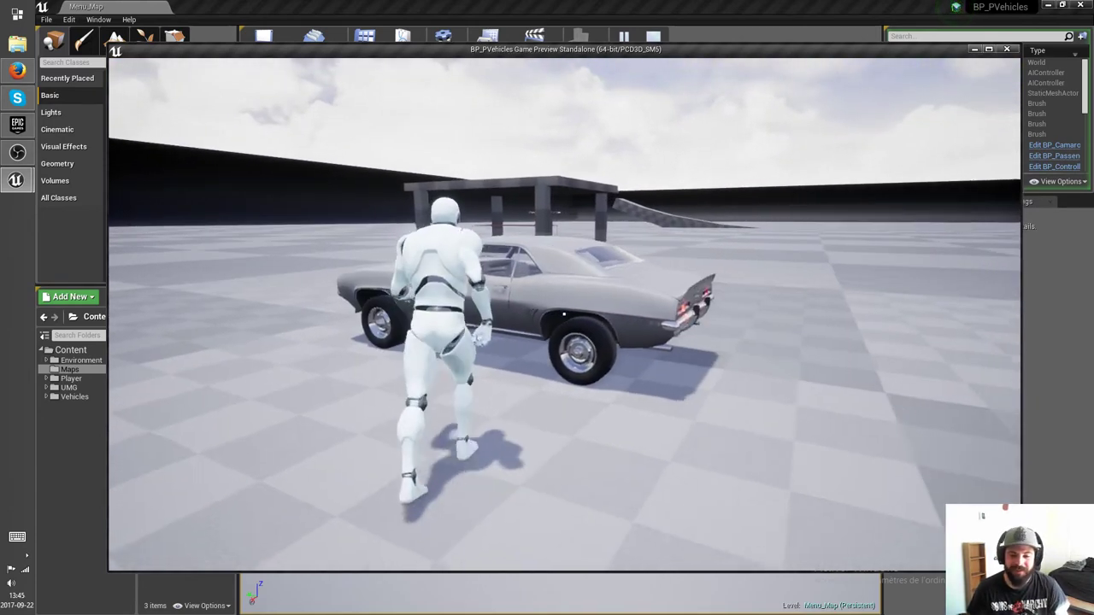
key(s)
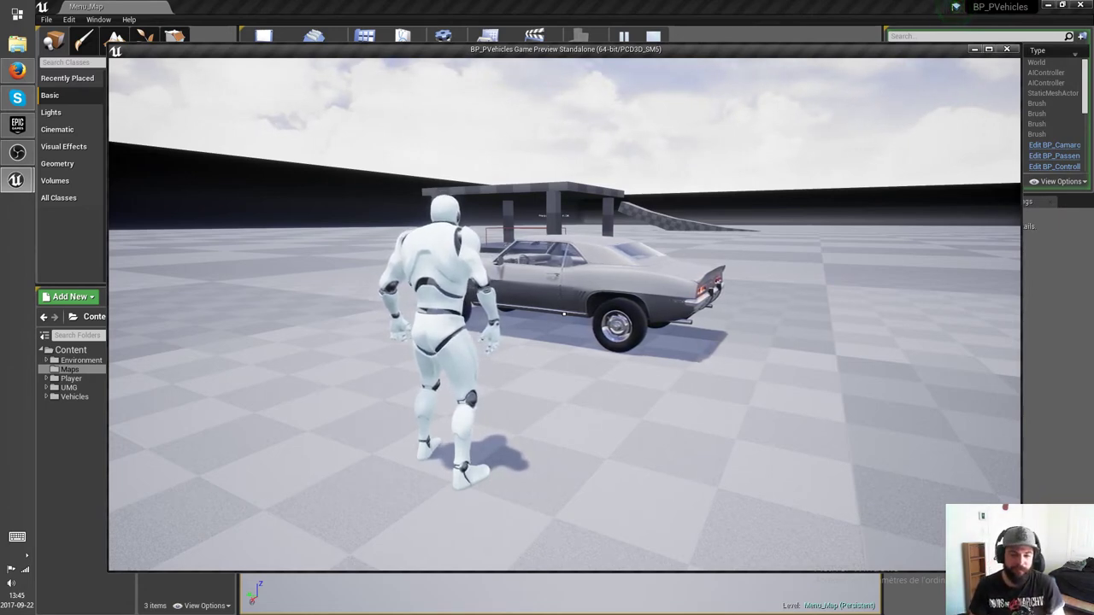
key(Escape)
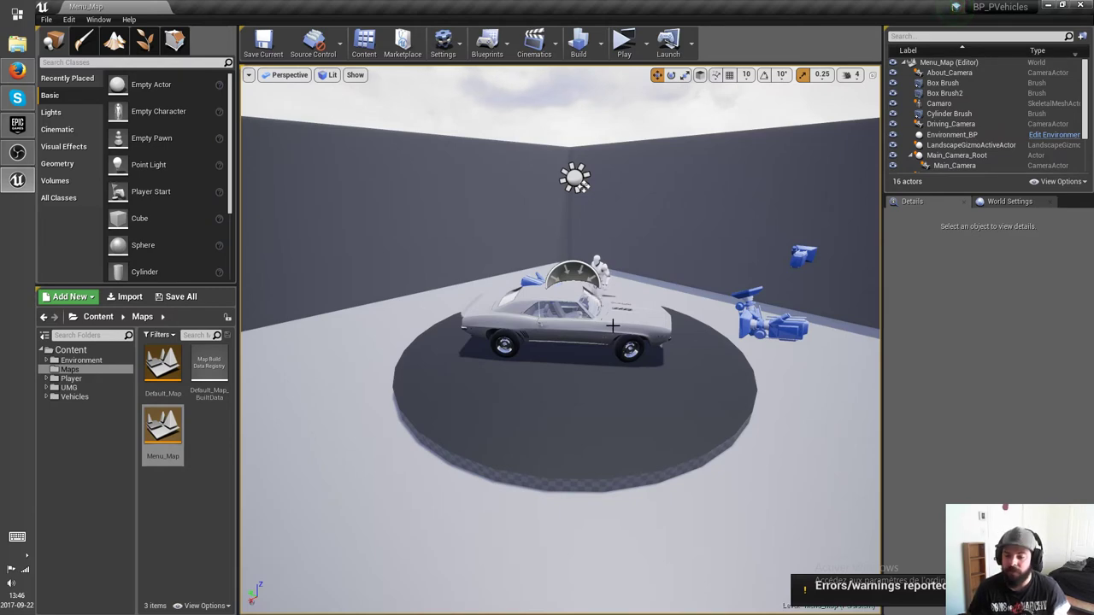
Step: Open the BP_Master_Vehicle blueprint from the 00_Master_Vehicle folder inside Vehicles
right_drag(612, 326, 615, 326)
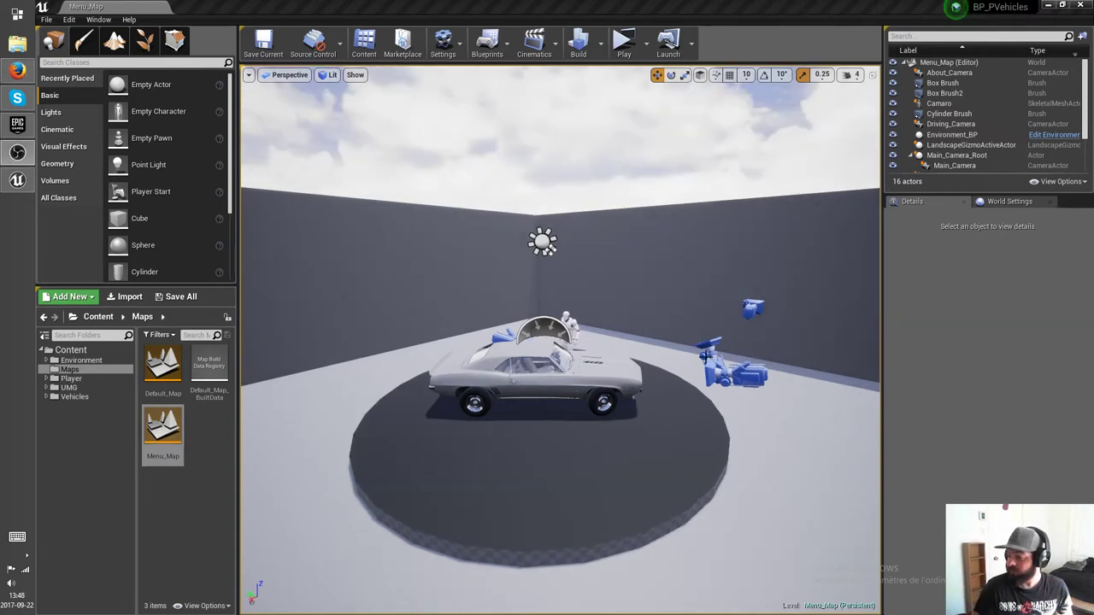
mouse_move(706, 358)
right_down()
mouse_move(698, 372)
mouse_move(696, 347)
right_up()
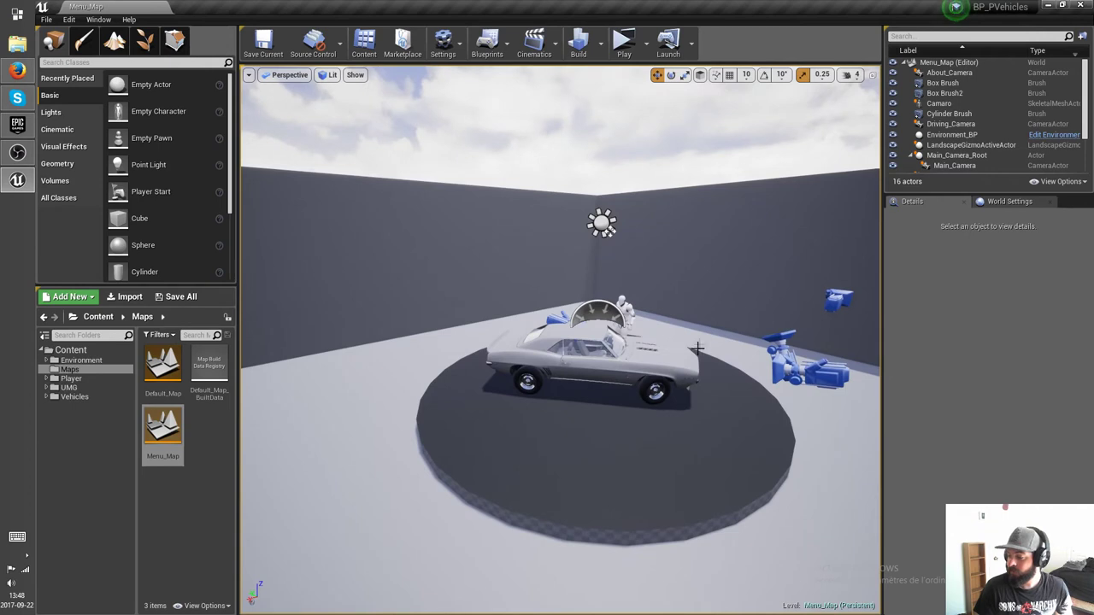
click(73, 397)
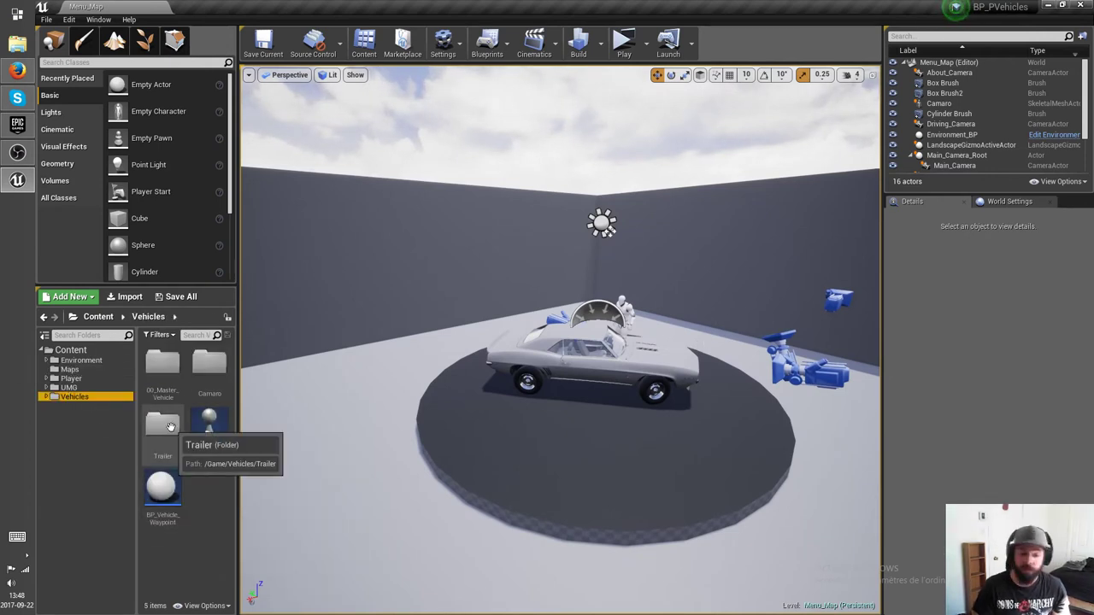
double_click(163, 366)
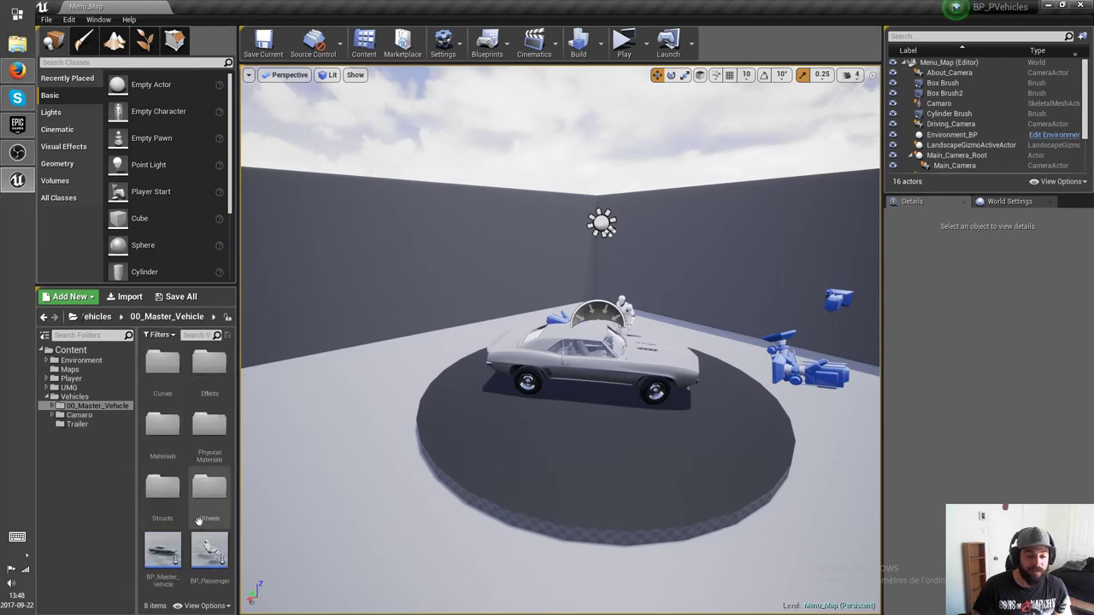
double_click(167, 549)
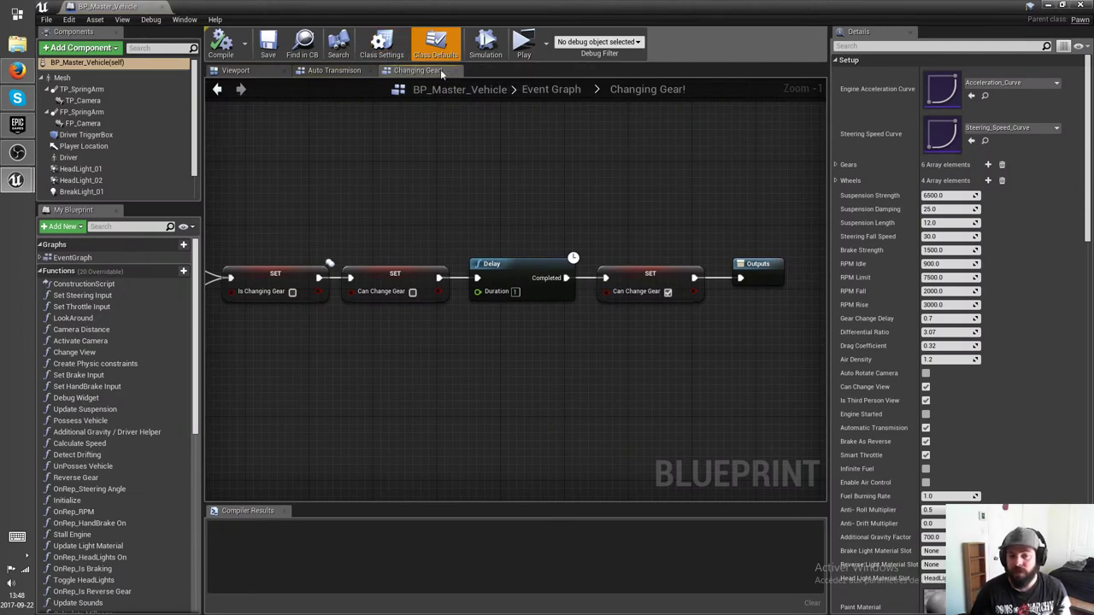
Step: Close the Changing Gear graph and examine the Event Graph's Server_Tick, Gear Change and Timer node chains
click(455, 72)
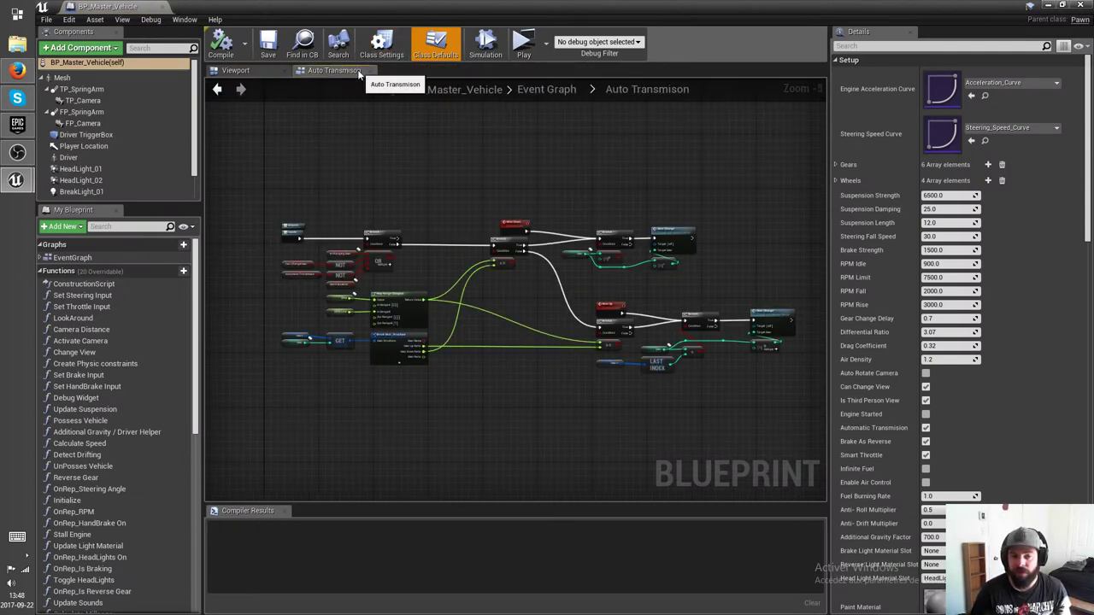
click(550, 89)
scroll(537, 219, up, 6)
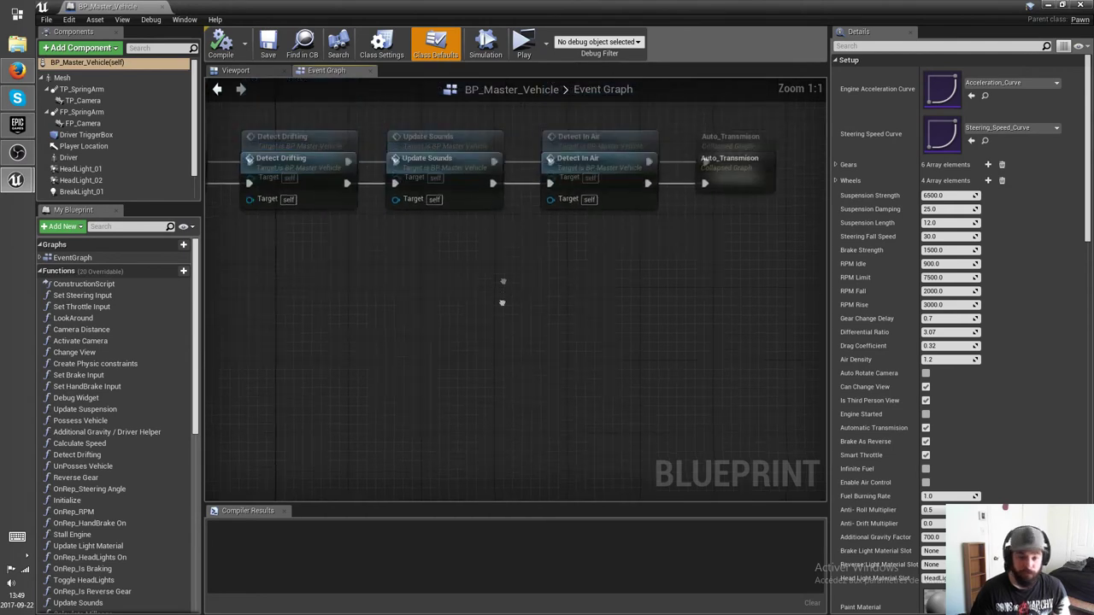
click(572, 198)
right_drag(323, 285, 422, 410)
scroll(442, 367, down, 2)
right_drag(570, 211, 518, 284)
Step: Open the Air Drag function from the Server_Tick chain and examine its nodes through to Add Force
click(726, 192)
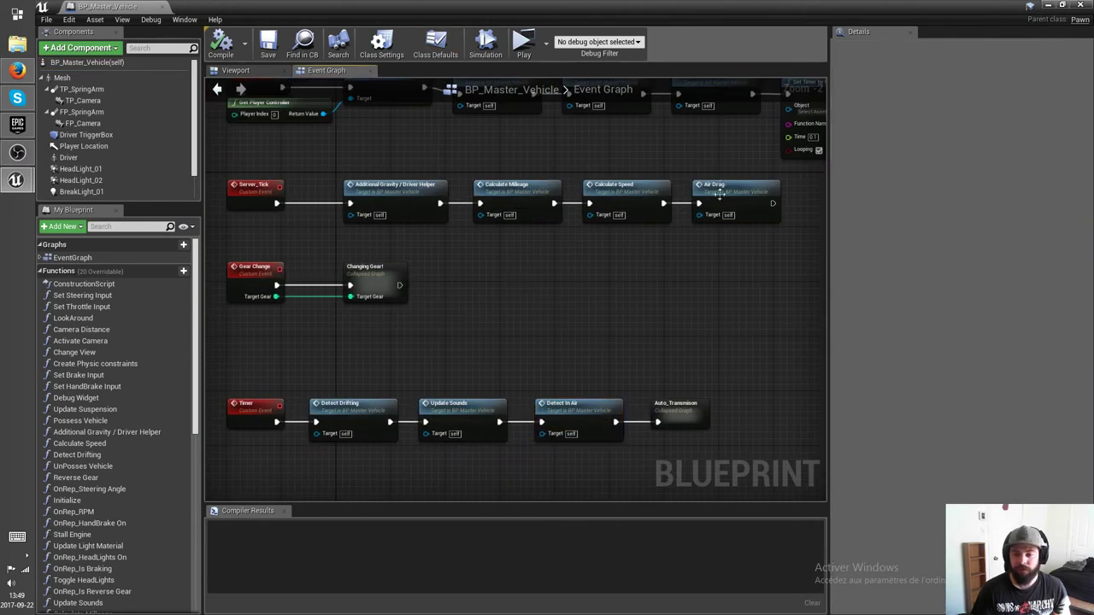
double_click(732, 202)
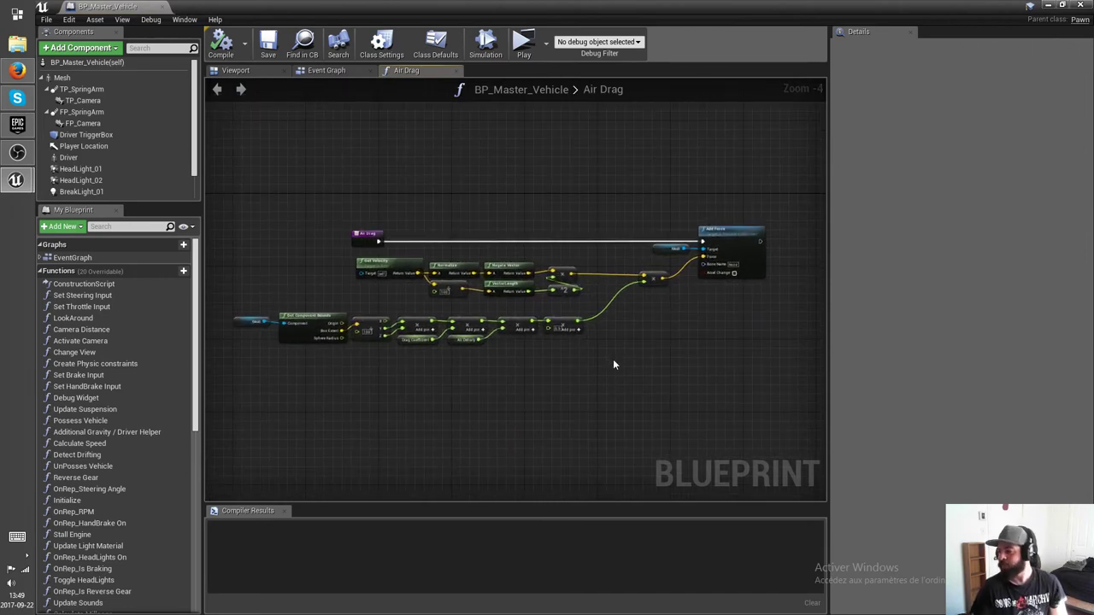
scroll(613, 365, up, 1)
scroll(625, 361, down, 1)
drag(757, 403, 287, 176)
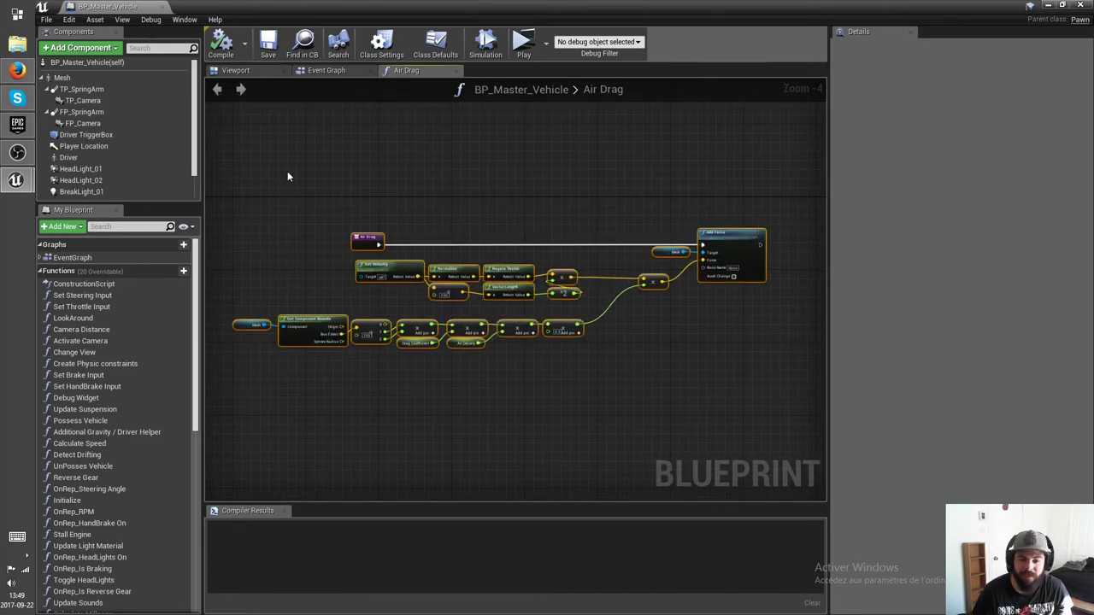
click(287, 176)
scroll(636, 383, up, 2)
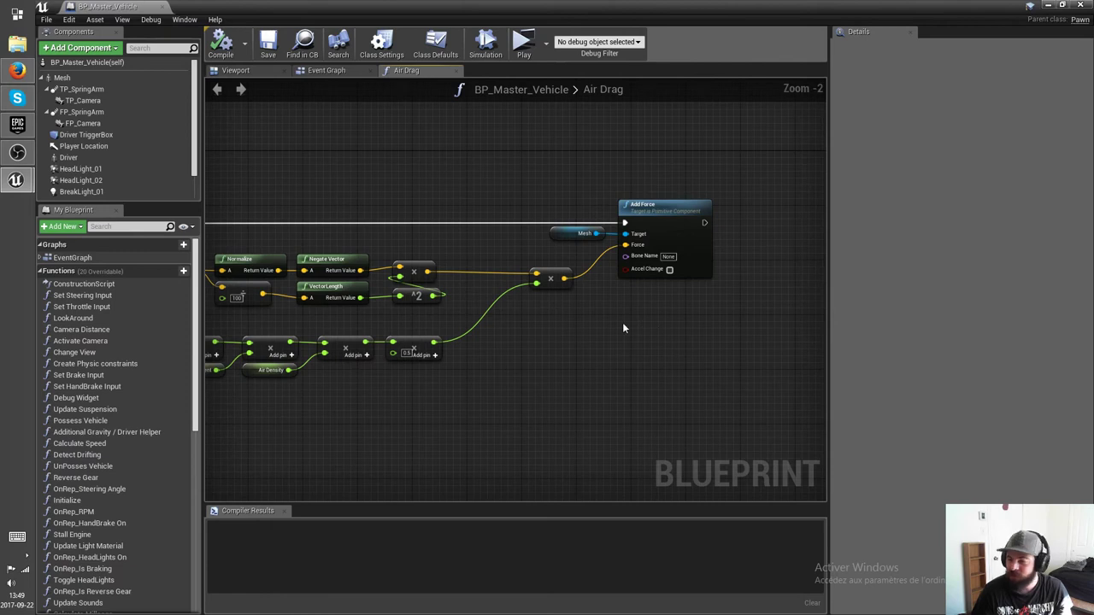
scroll(696, 347, down, 2)
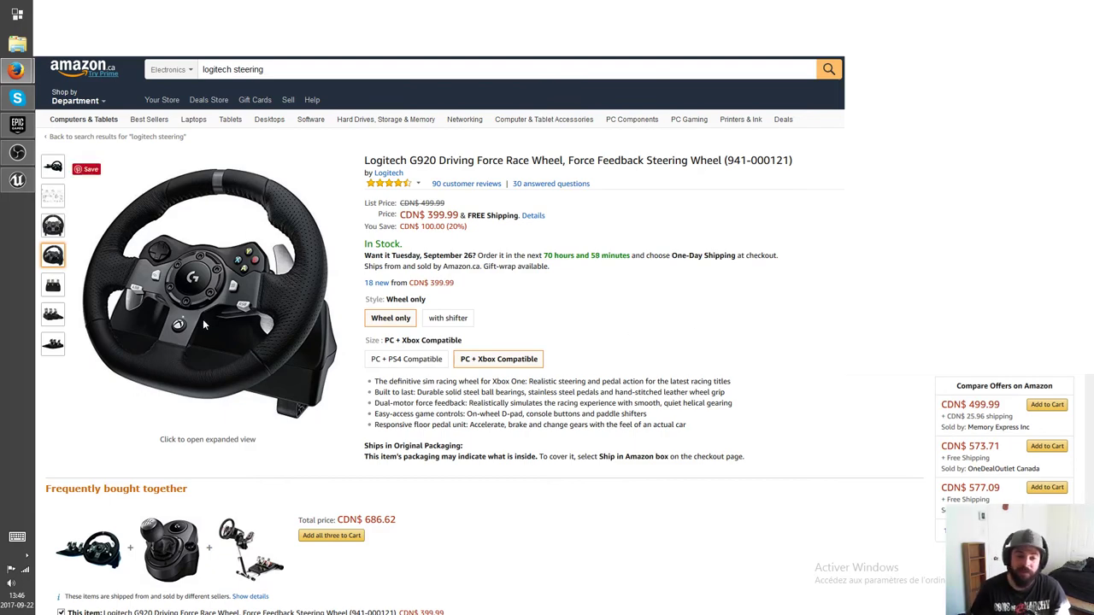
Step: Switch to Firefox and look over the Amazon product page for the Logitech G920 steering wheel
scroll(217, 315, down, 1)
scroll(217, 315, up, 1)
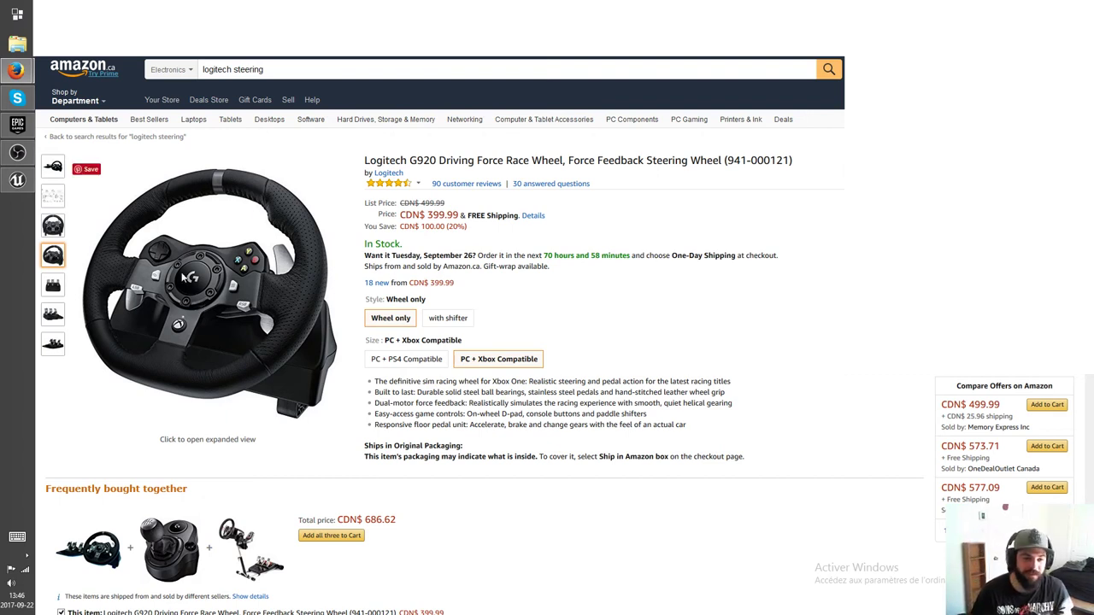
Step: Examine the G920 wheel's product photos, including the enlarged front view and the wheel with pedals, and highlight the current price
mouse_move(62, 230)
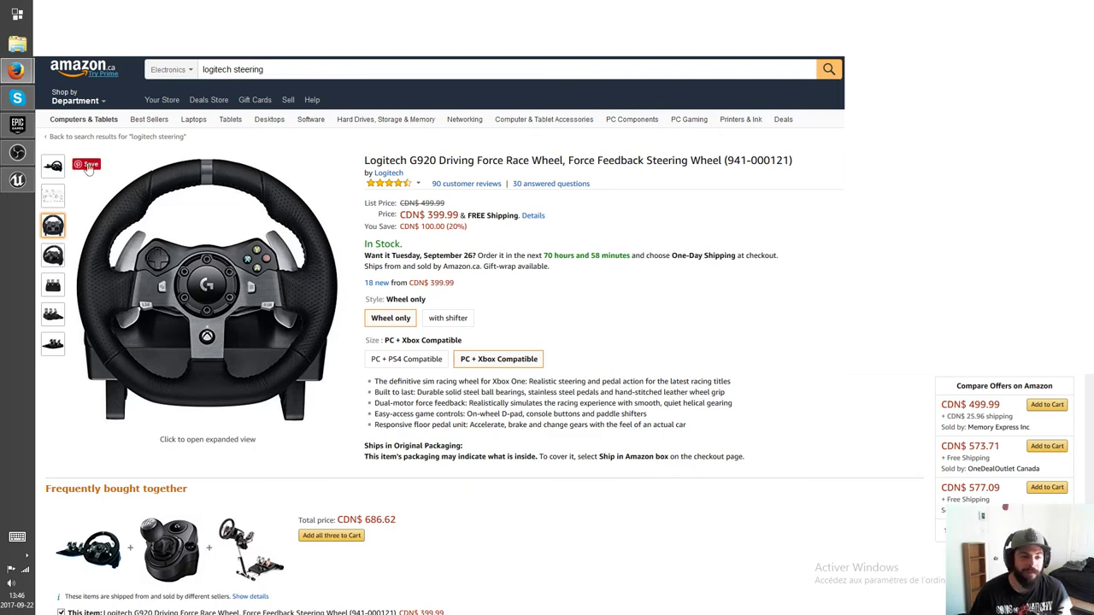
mouse_move(53, 166)
mouse_move(292, 334)
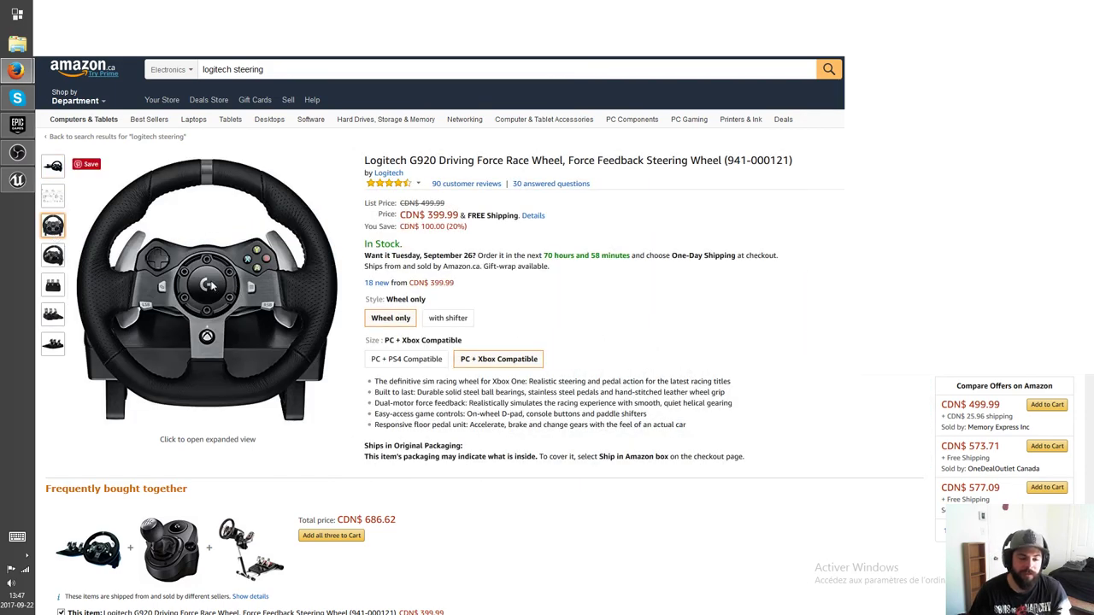
click(250, 287)
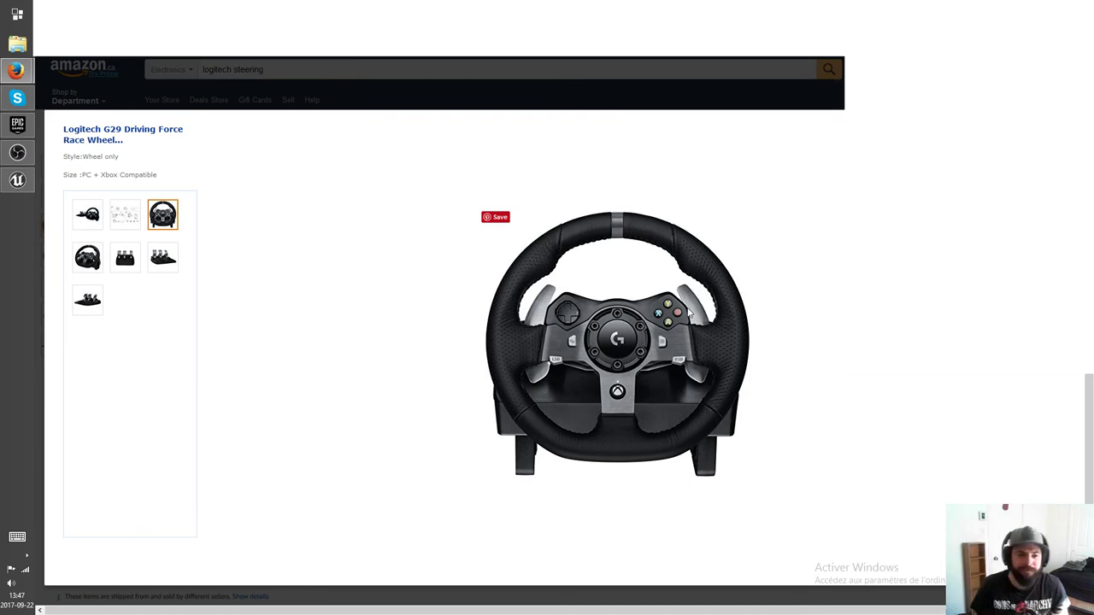
key(Escape)
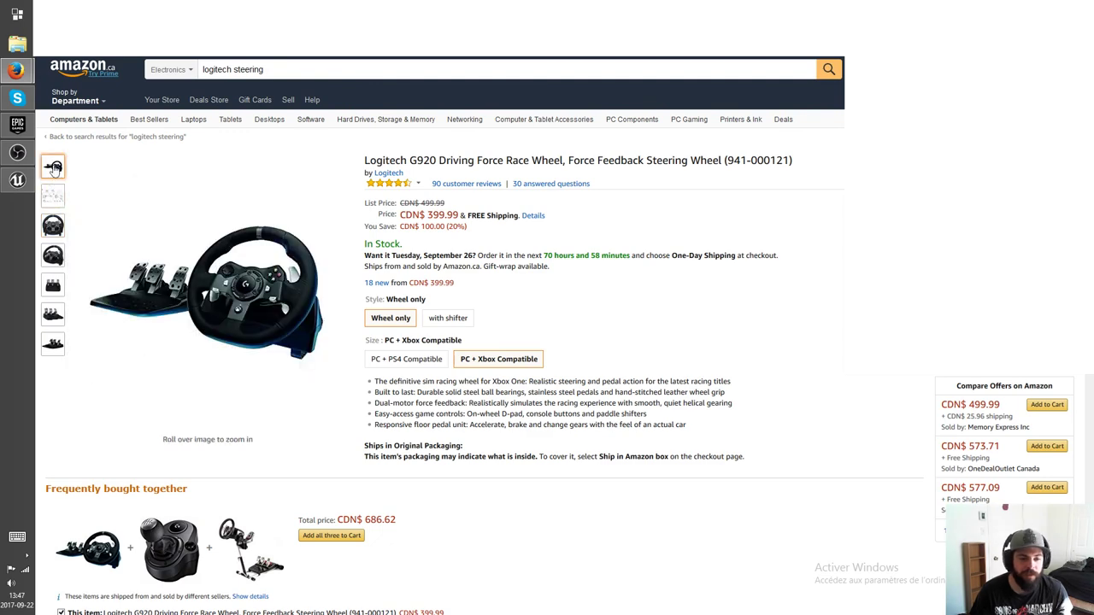
mouse_move(217, 289)
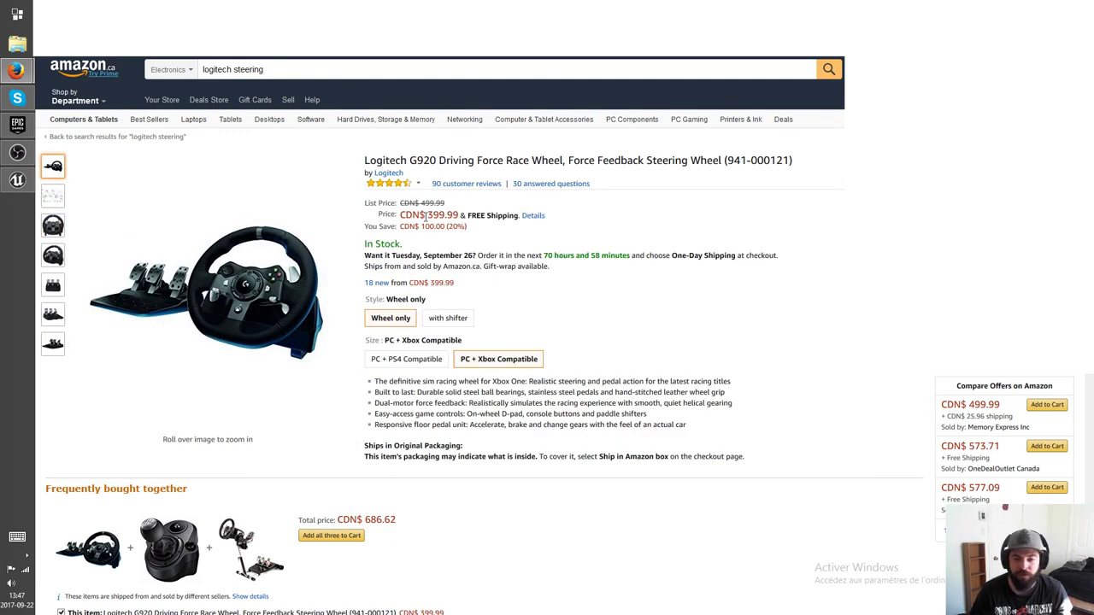
drag(427, 216, 458, 215)
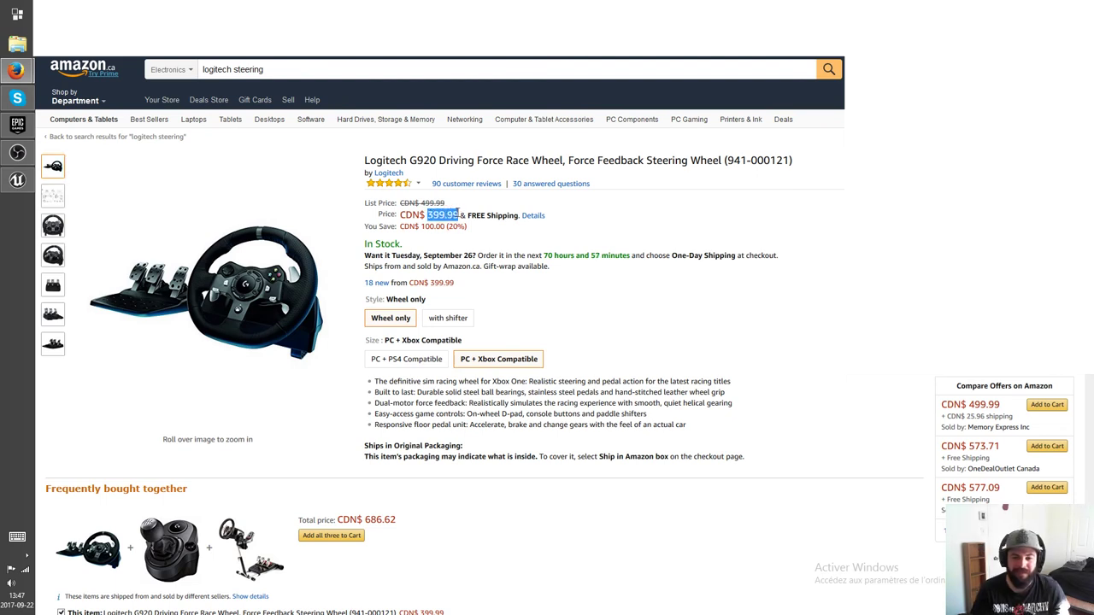